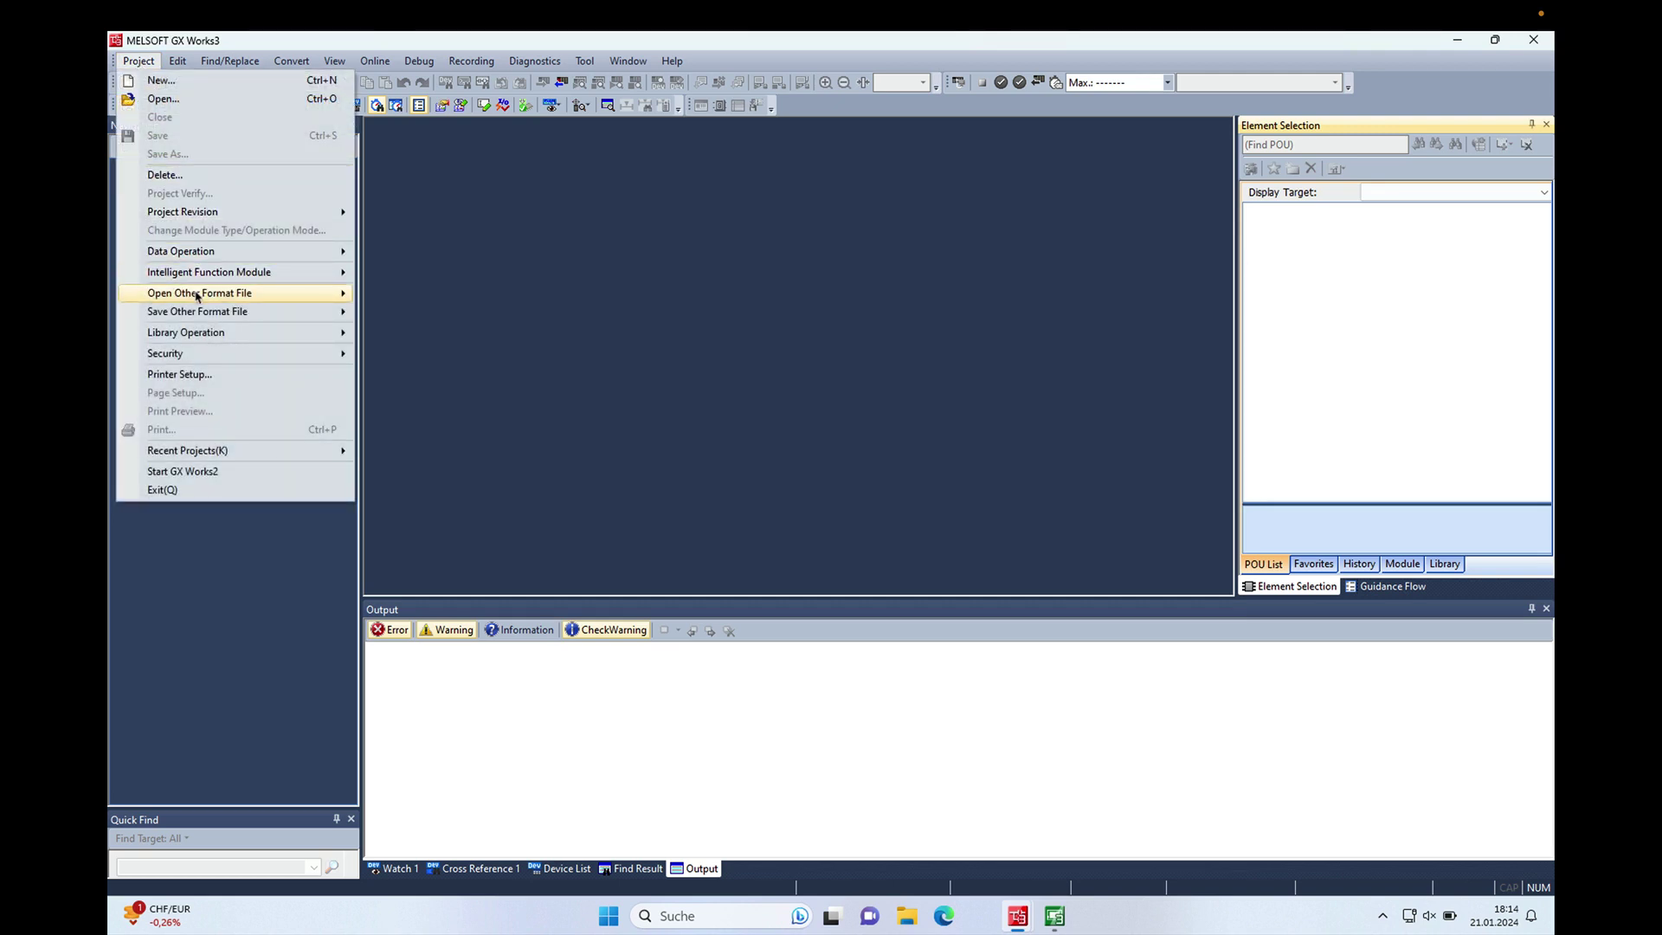
- Reach Project > Open Other Format File > GX Works2 Format in the menu
mouse_move(198, 297)
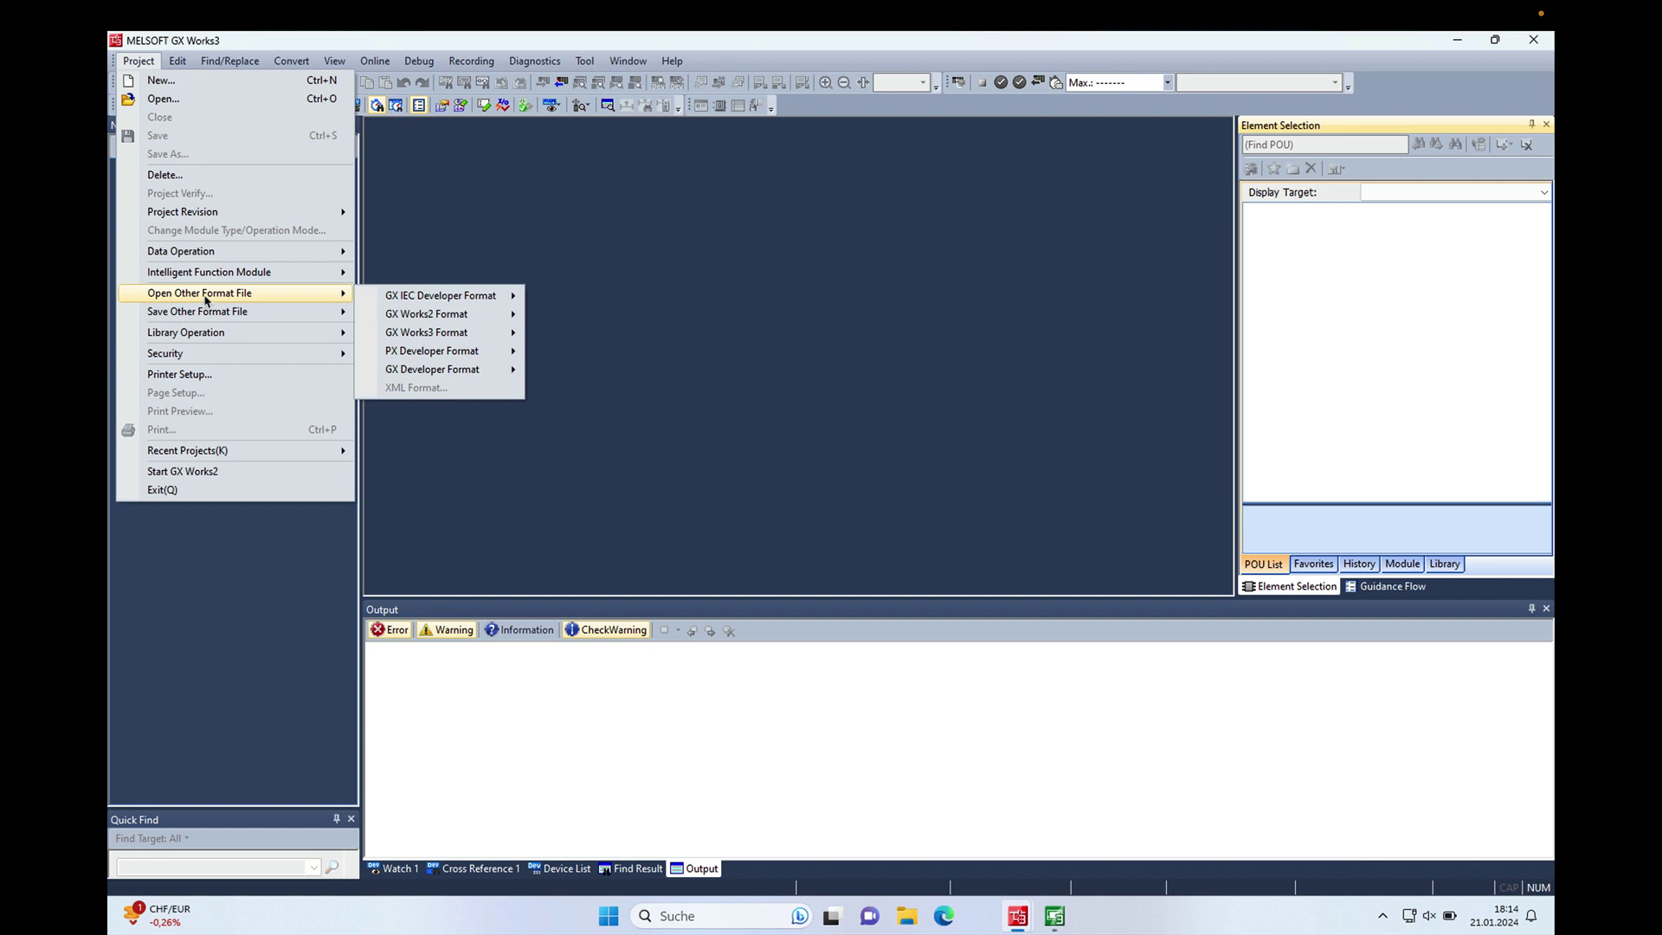
mouse_move(364, 298)
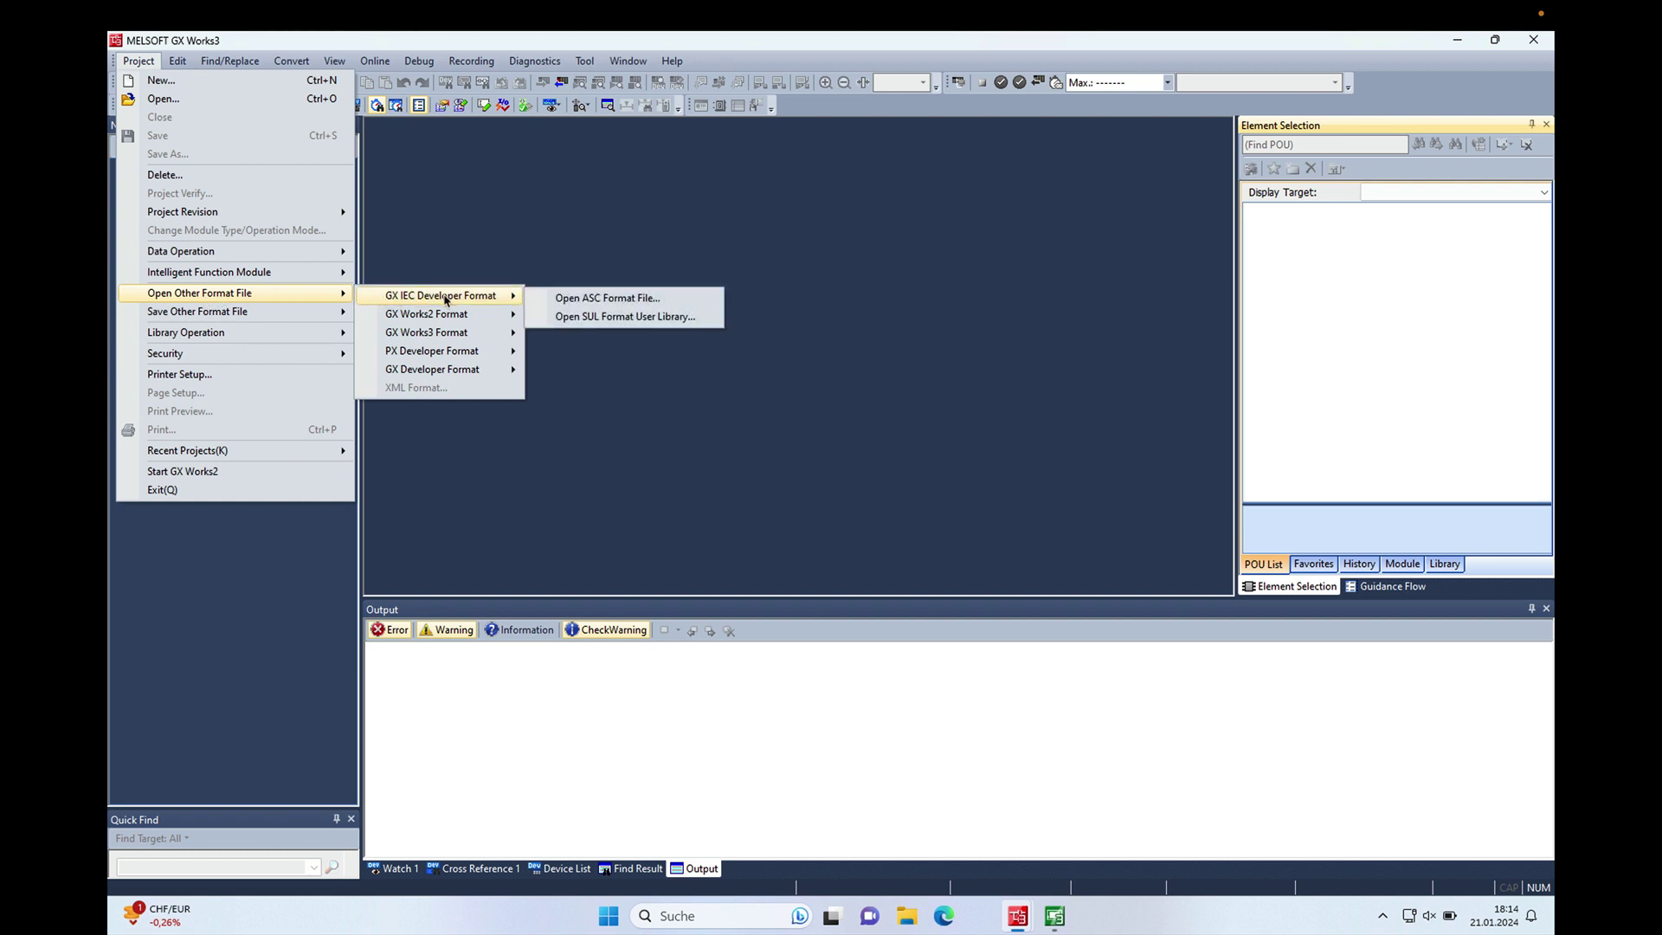
mouse_move(462, 317)
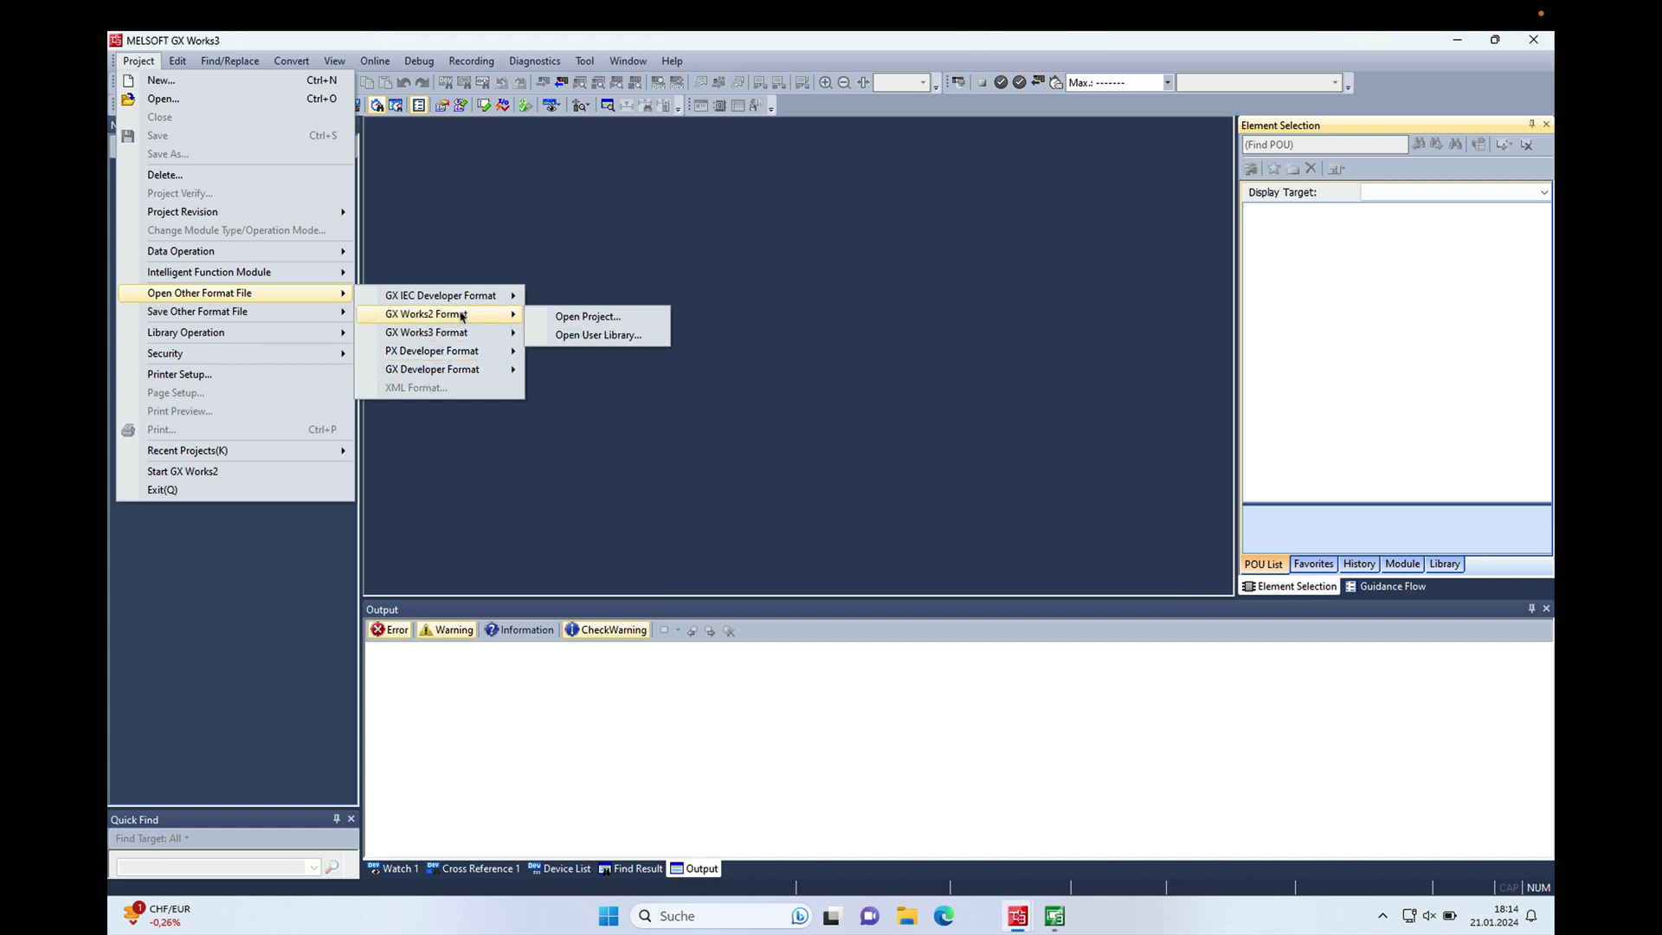
click(694, 454)
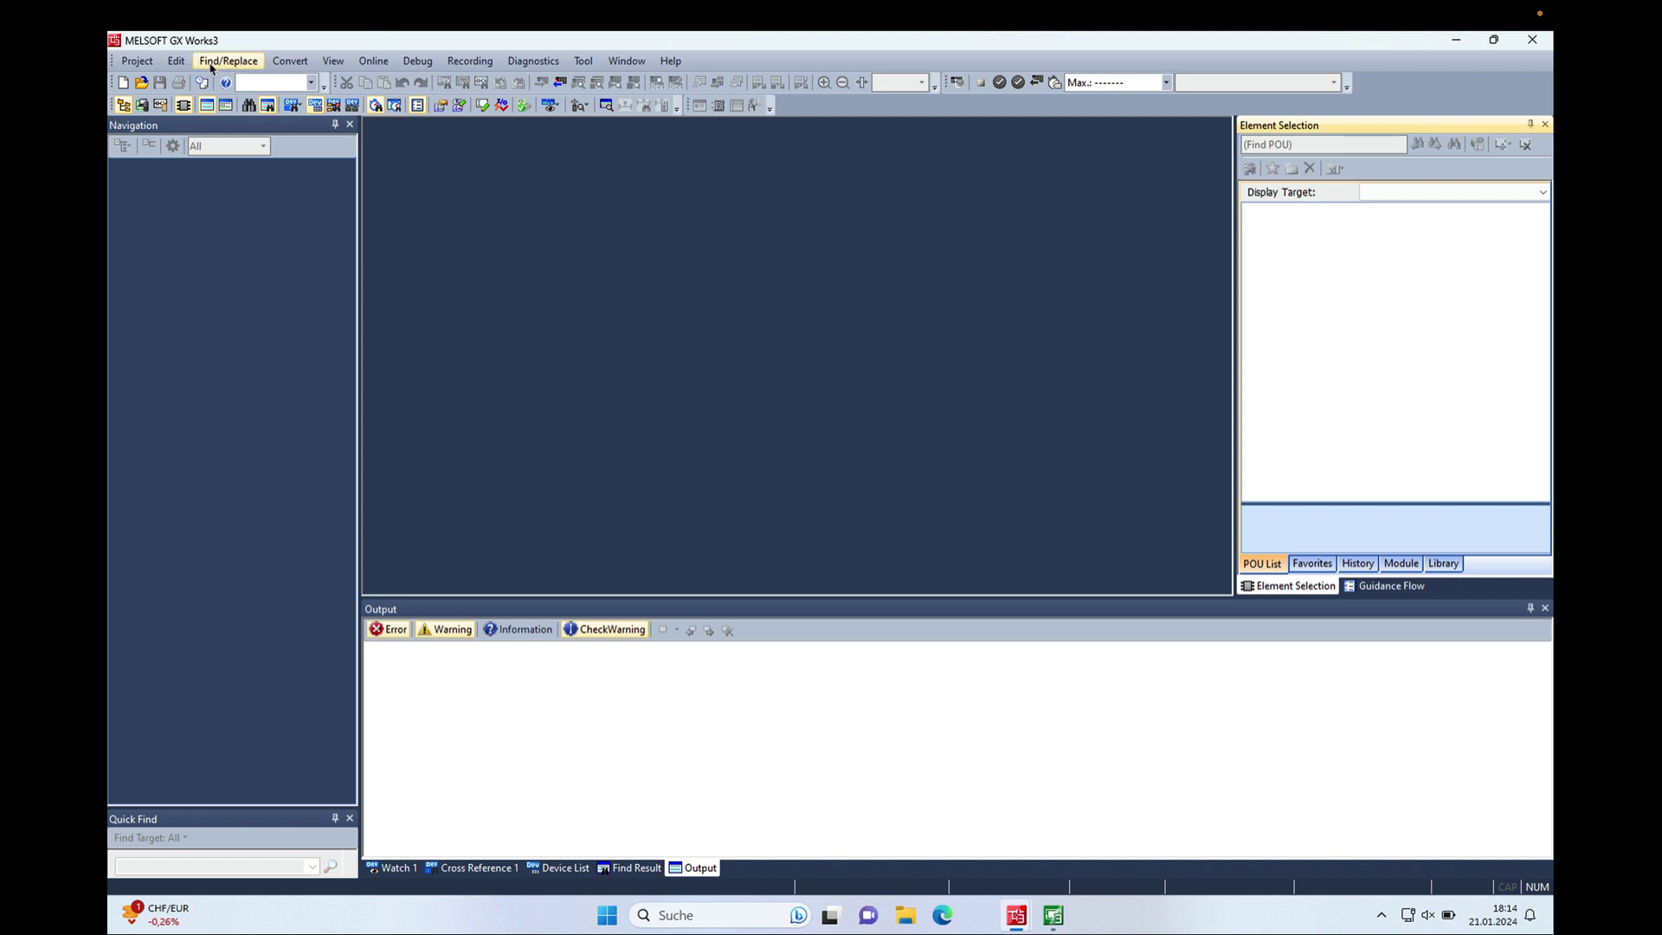
click(138, 62)
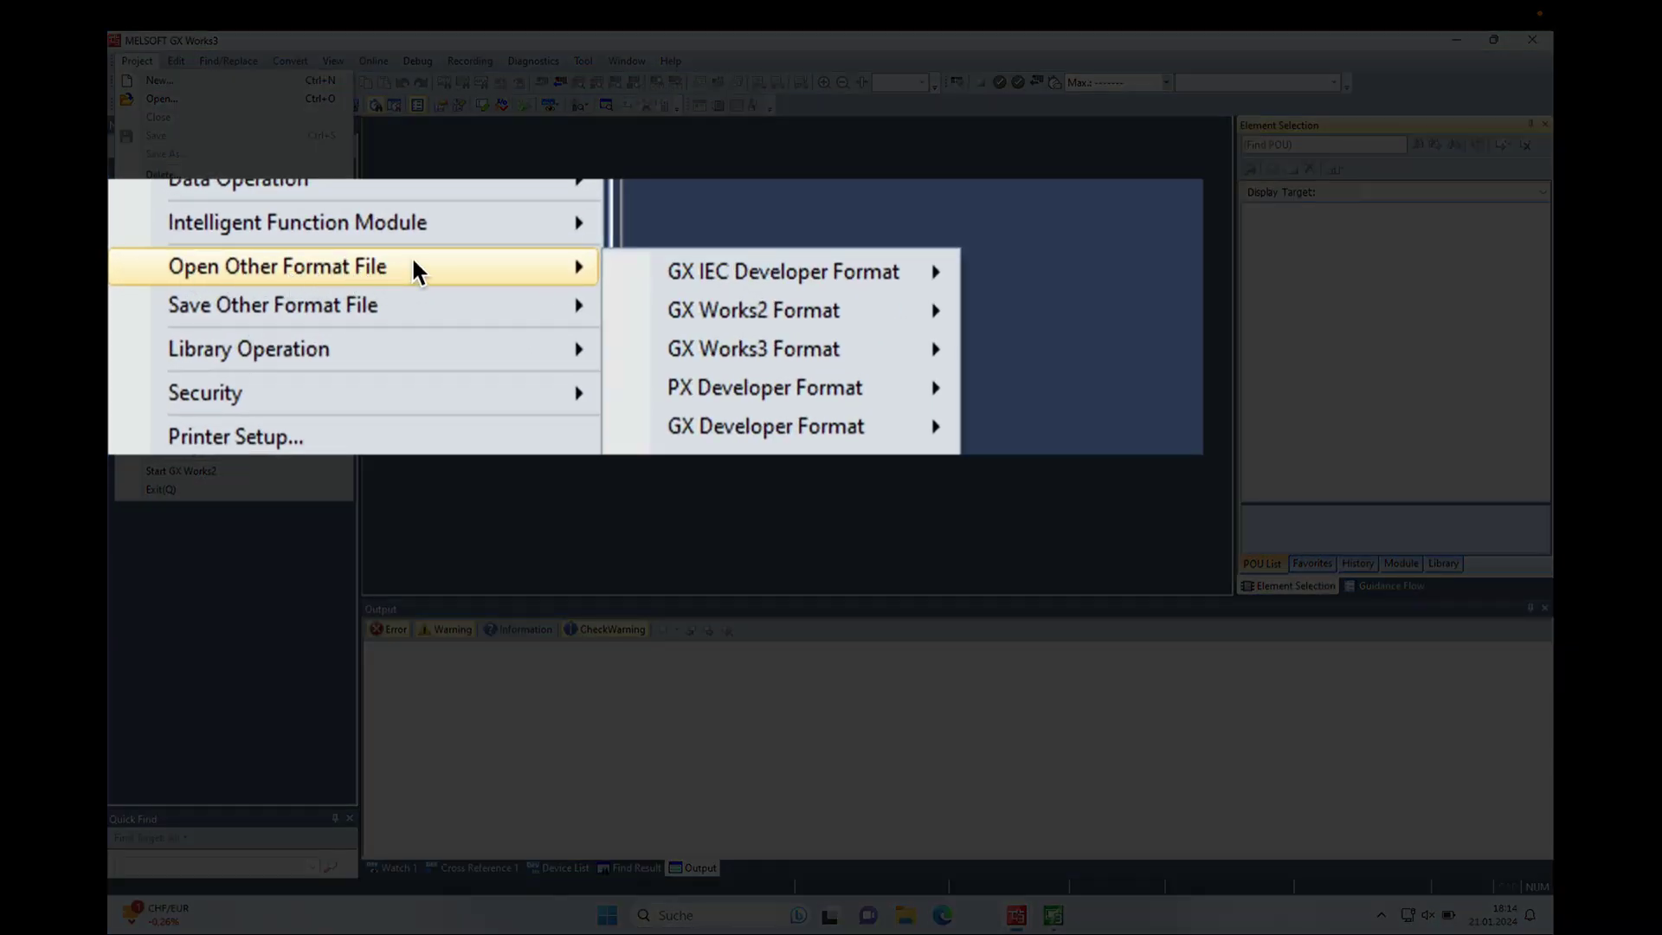
mouse_move(693, 273)
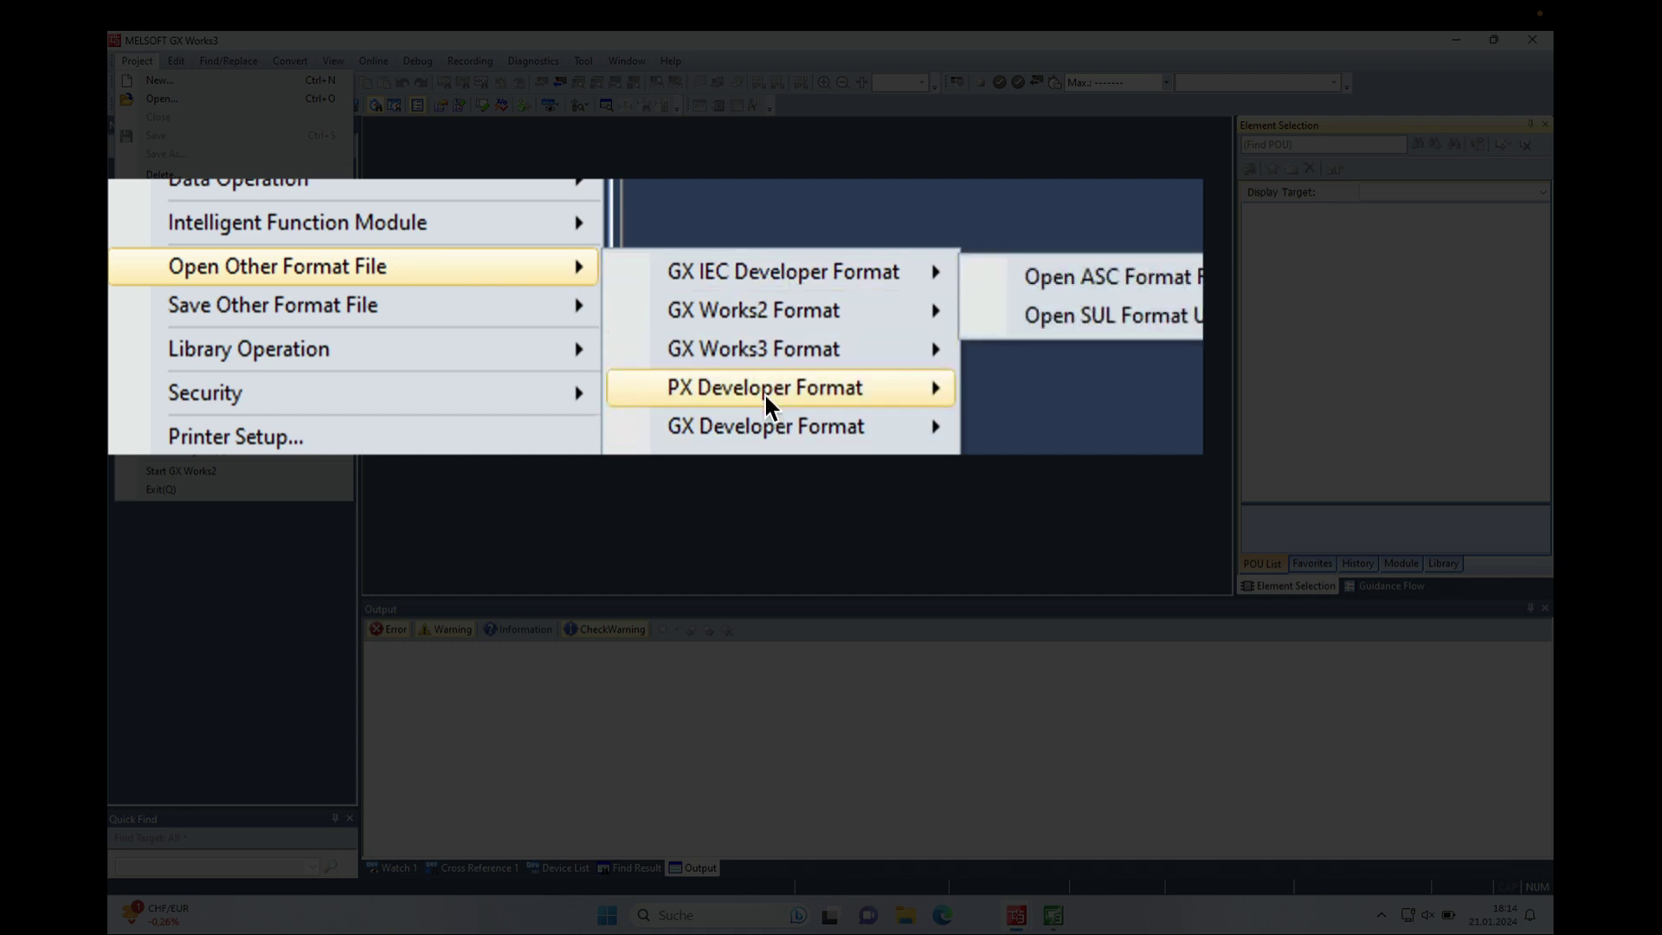
mouse_move(825, 307)
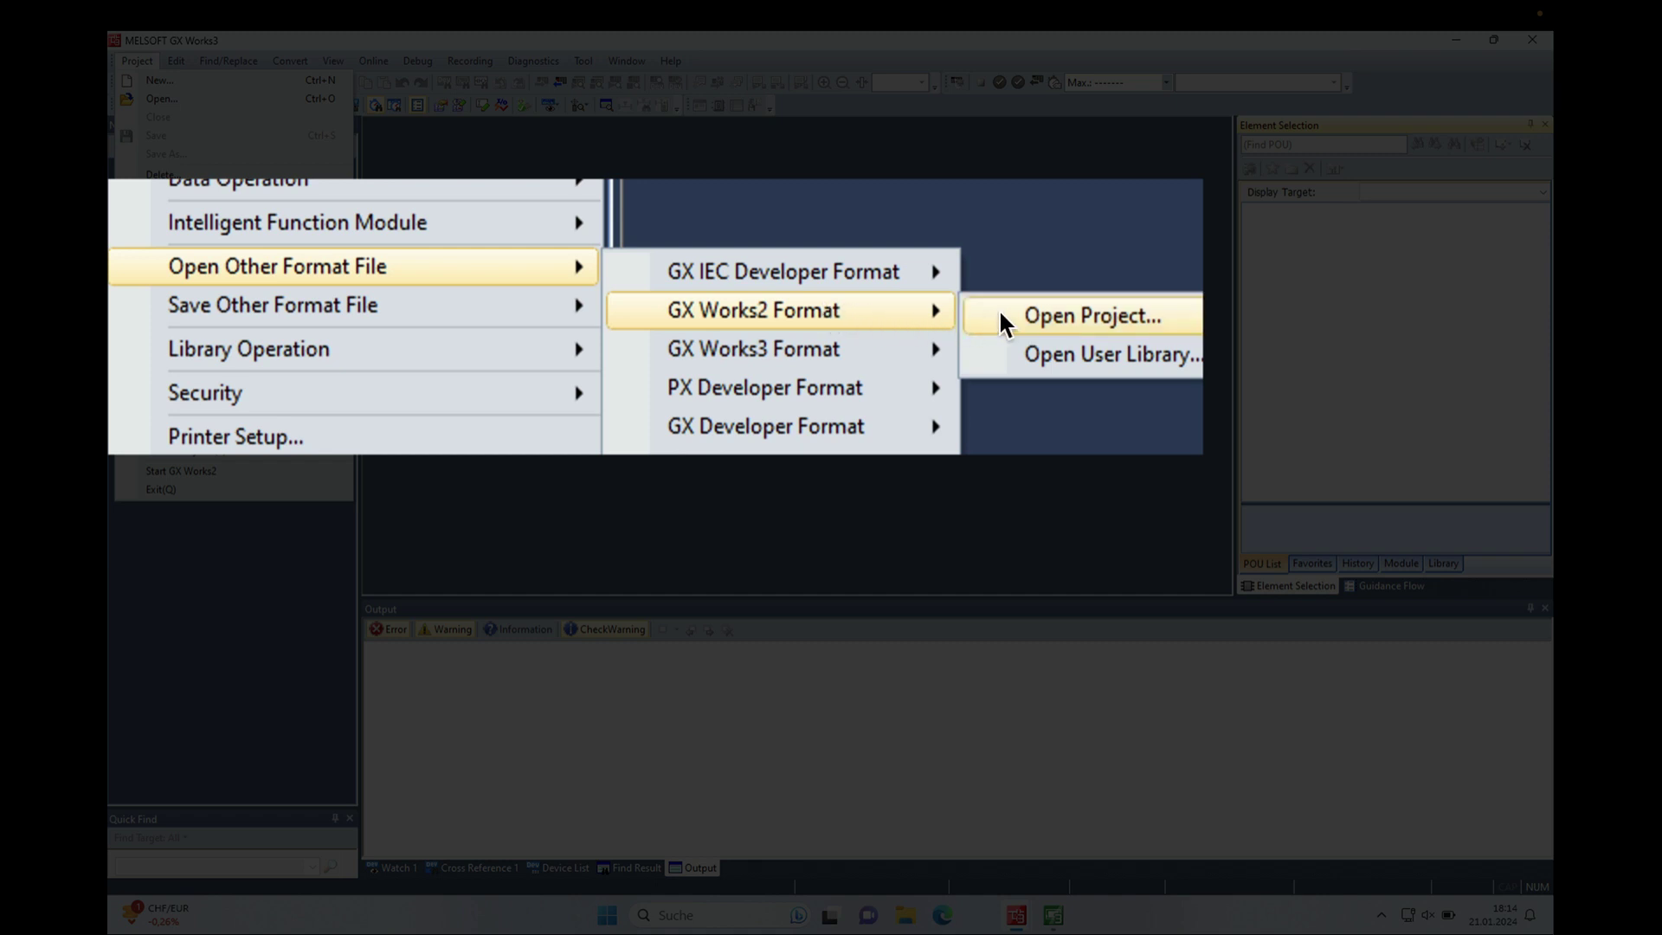
- Open the GX Works2 project LNSW from the LNSW_FX5 folder
click(1067, 312)
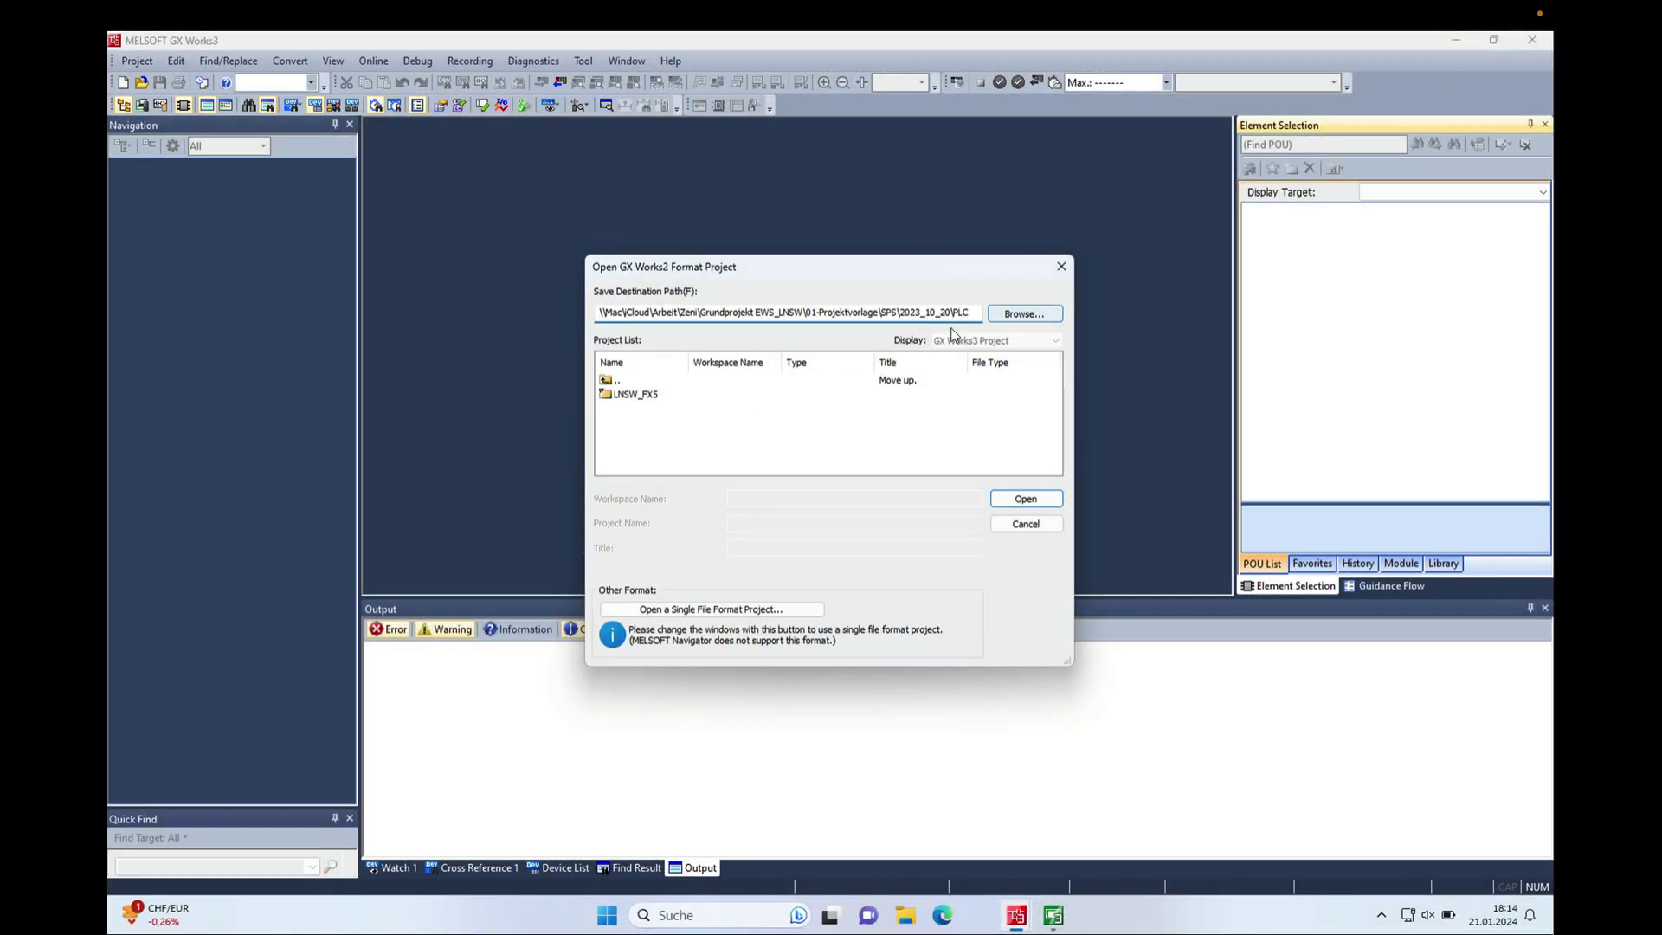
double_click(630, 396)
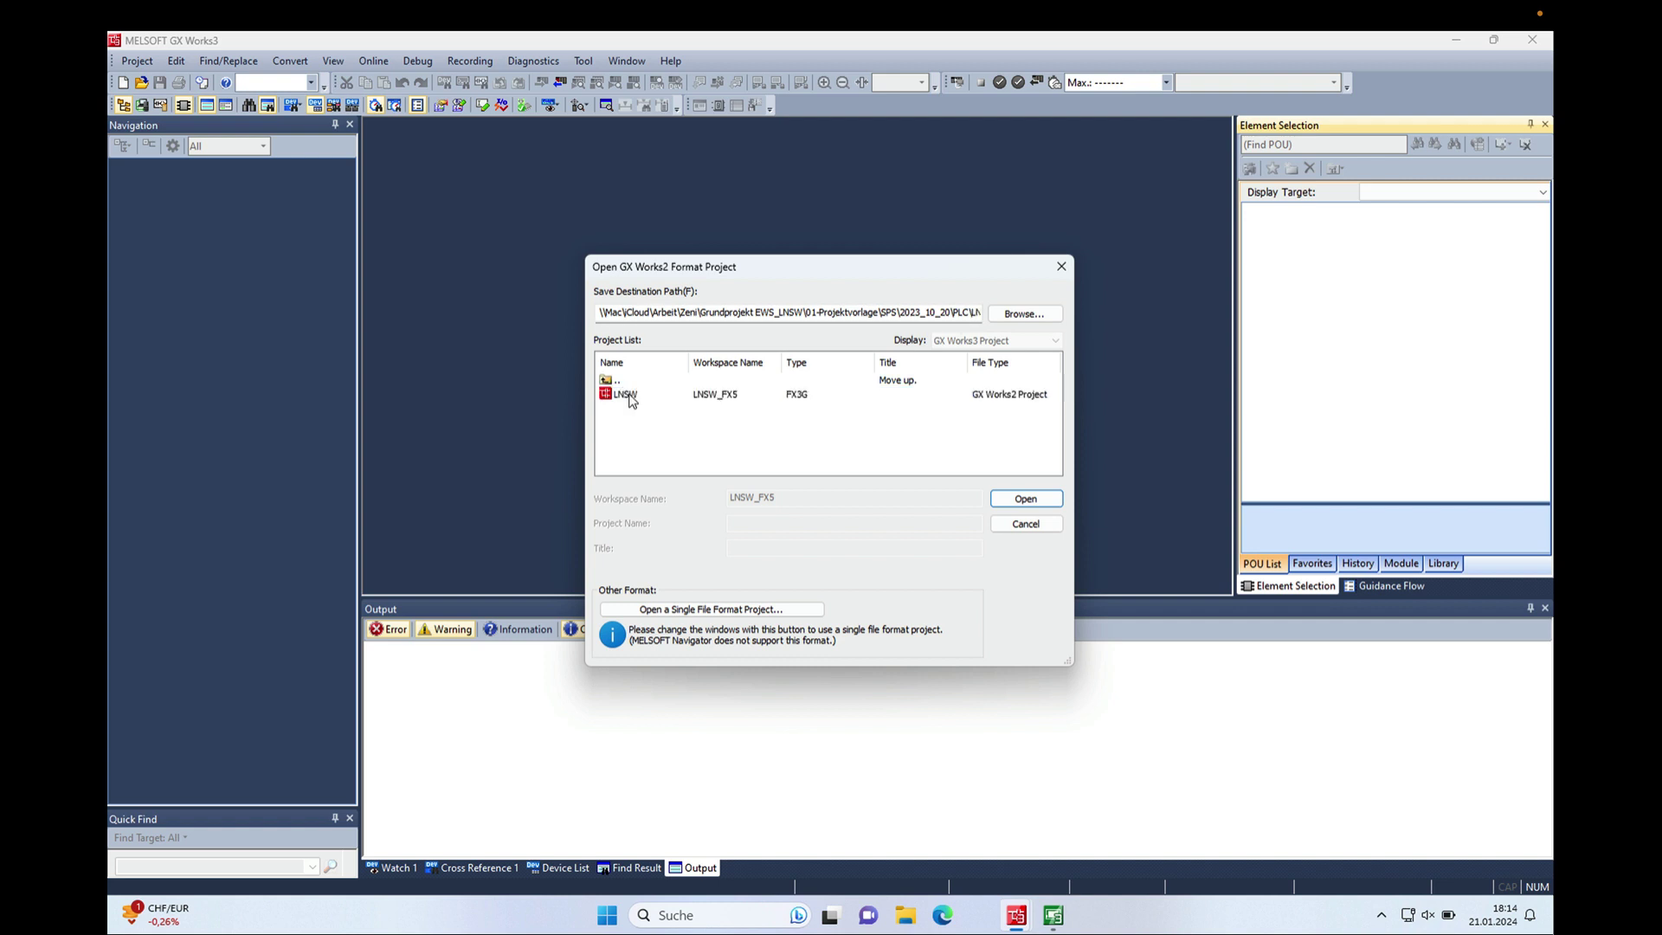
click(628, 397)
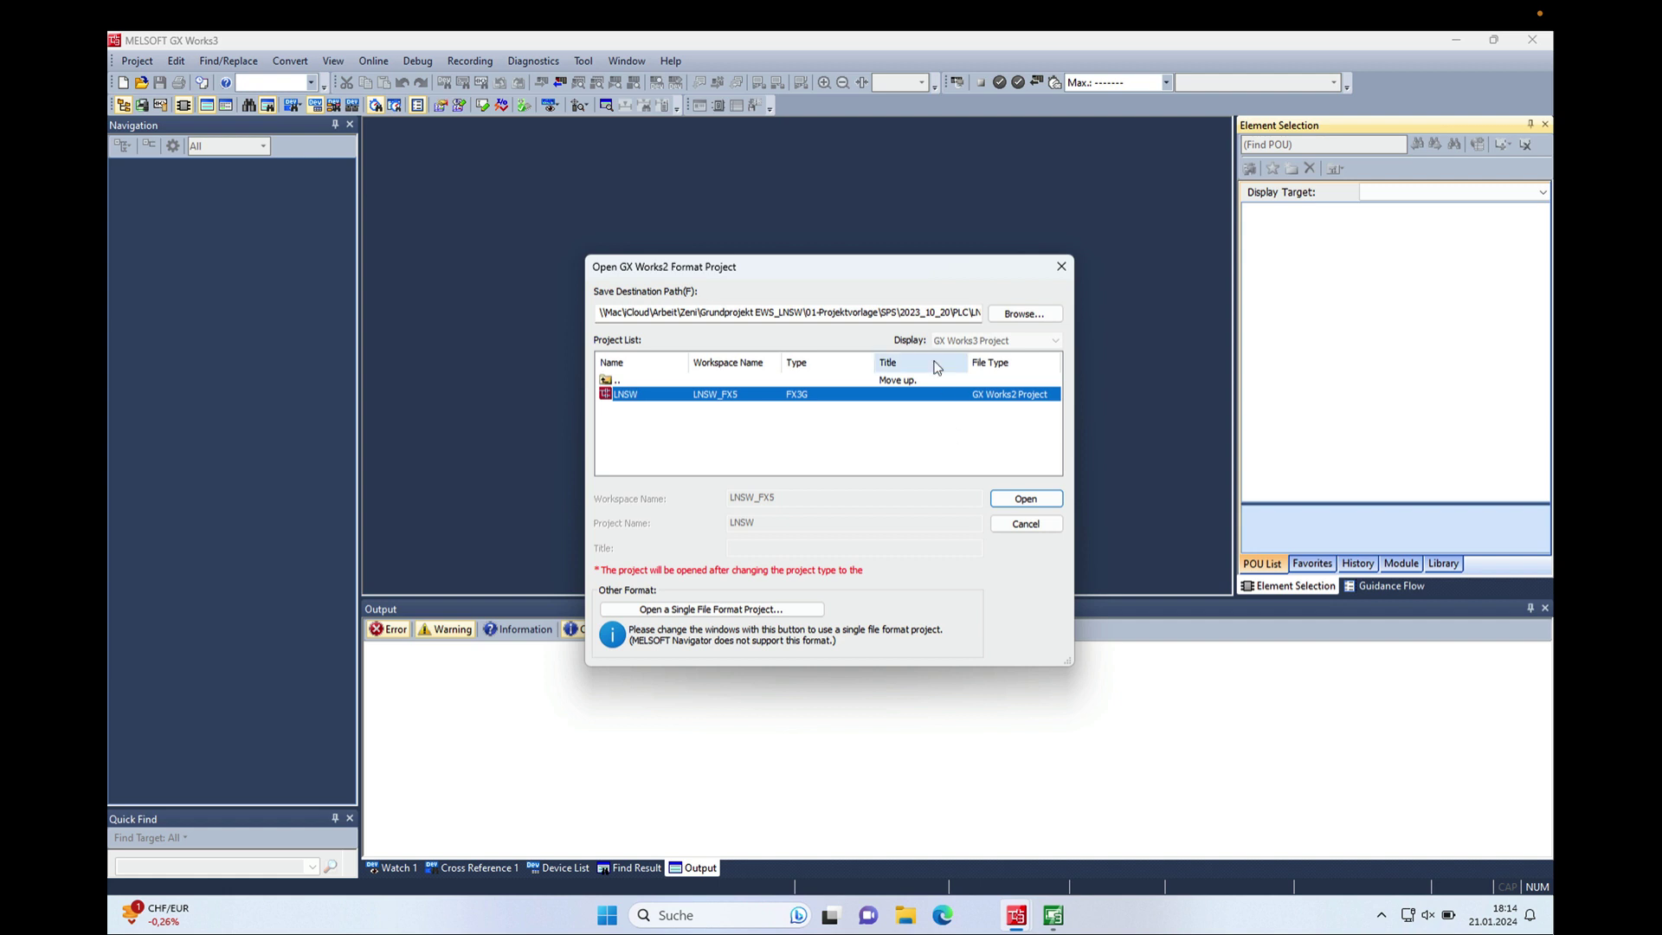
click(1030, 499)
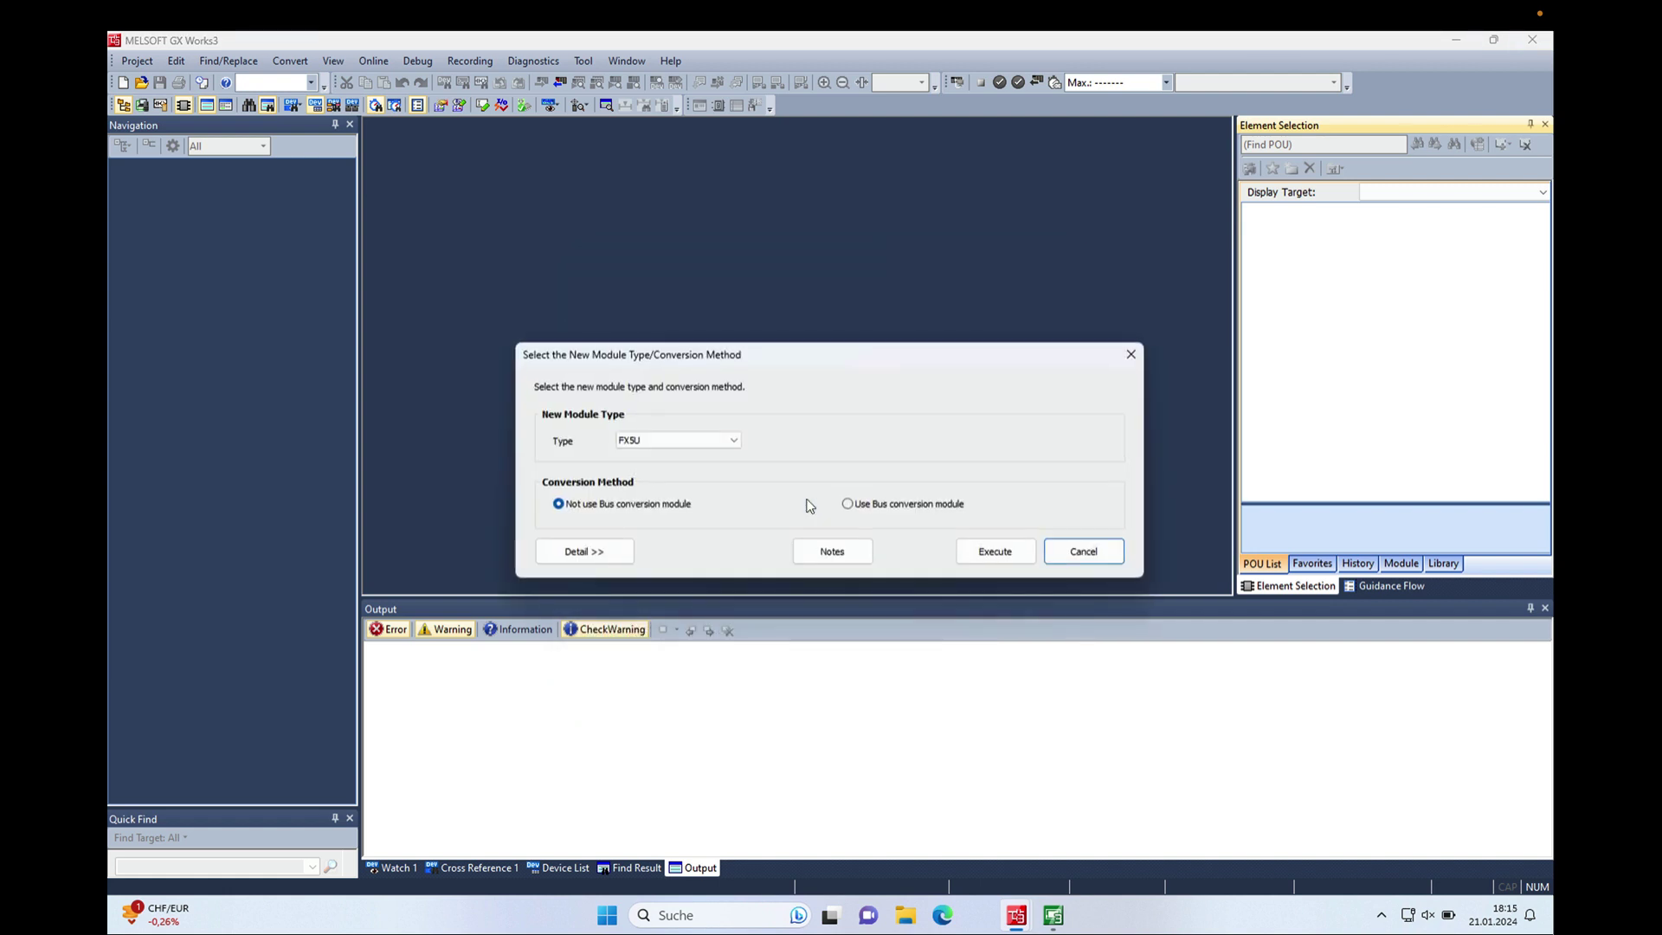
- Convert to FX5U without a bus conversion module and accept the 18-warning result
click(585, 552)
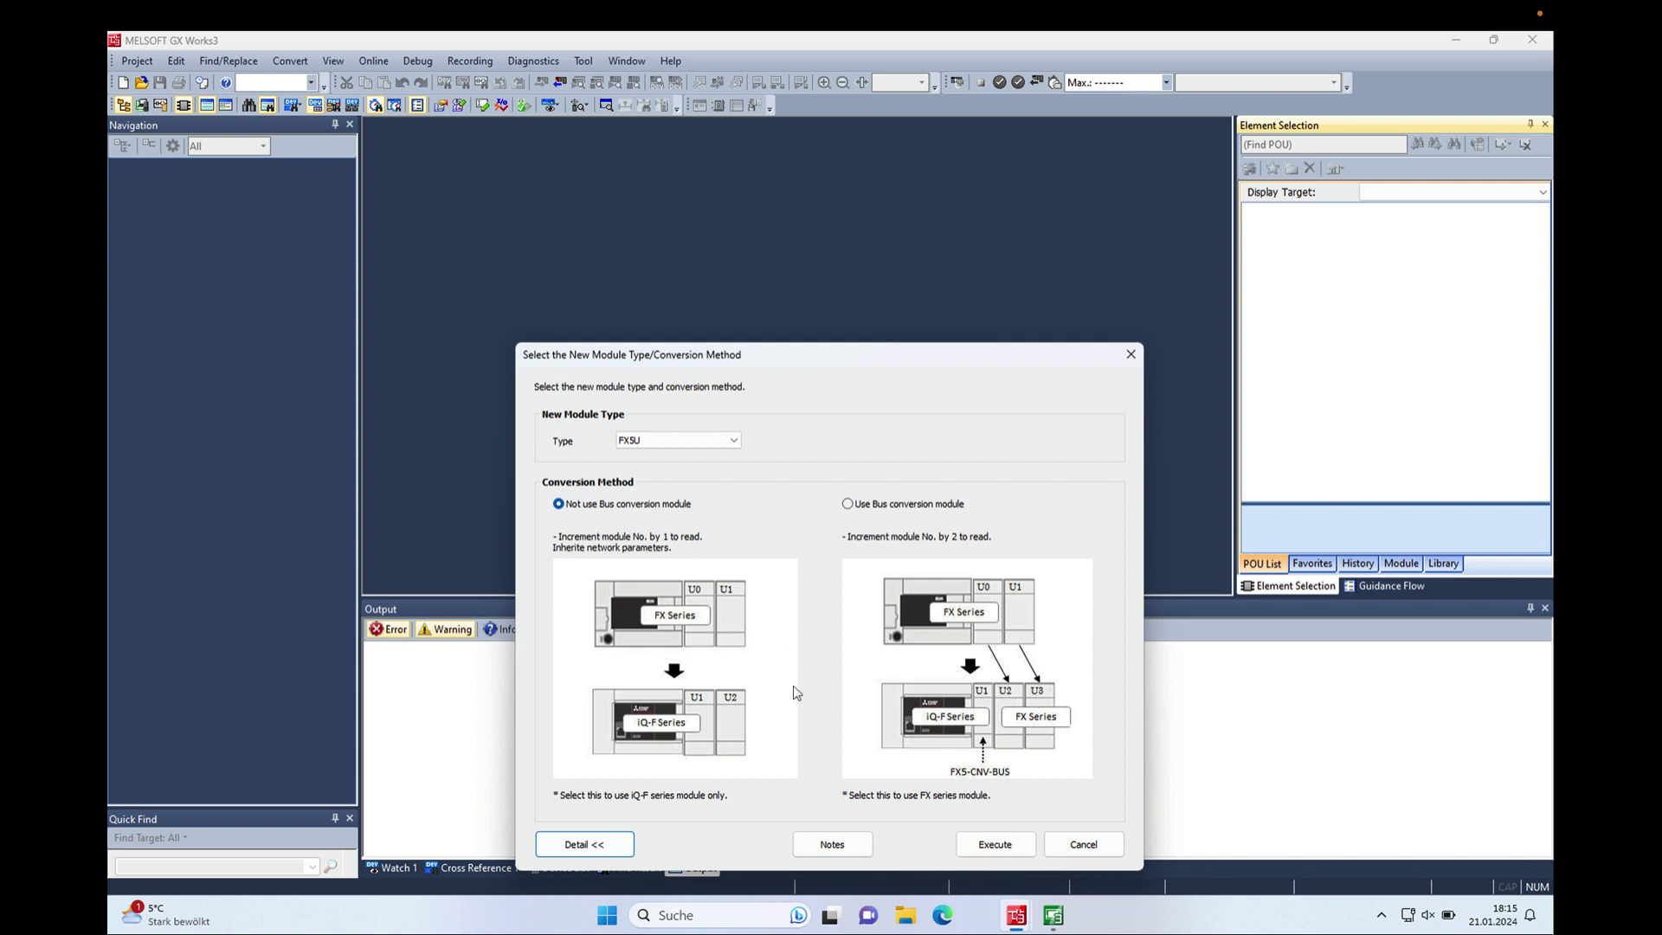
click(994, 845)
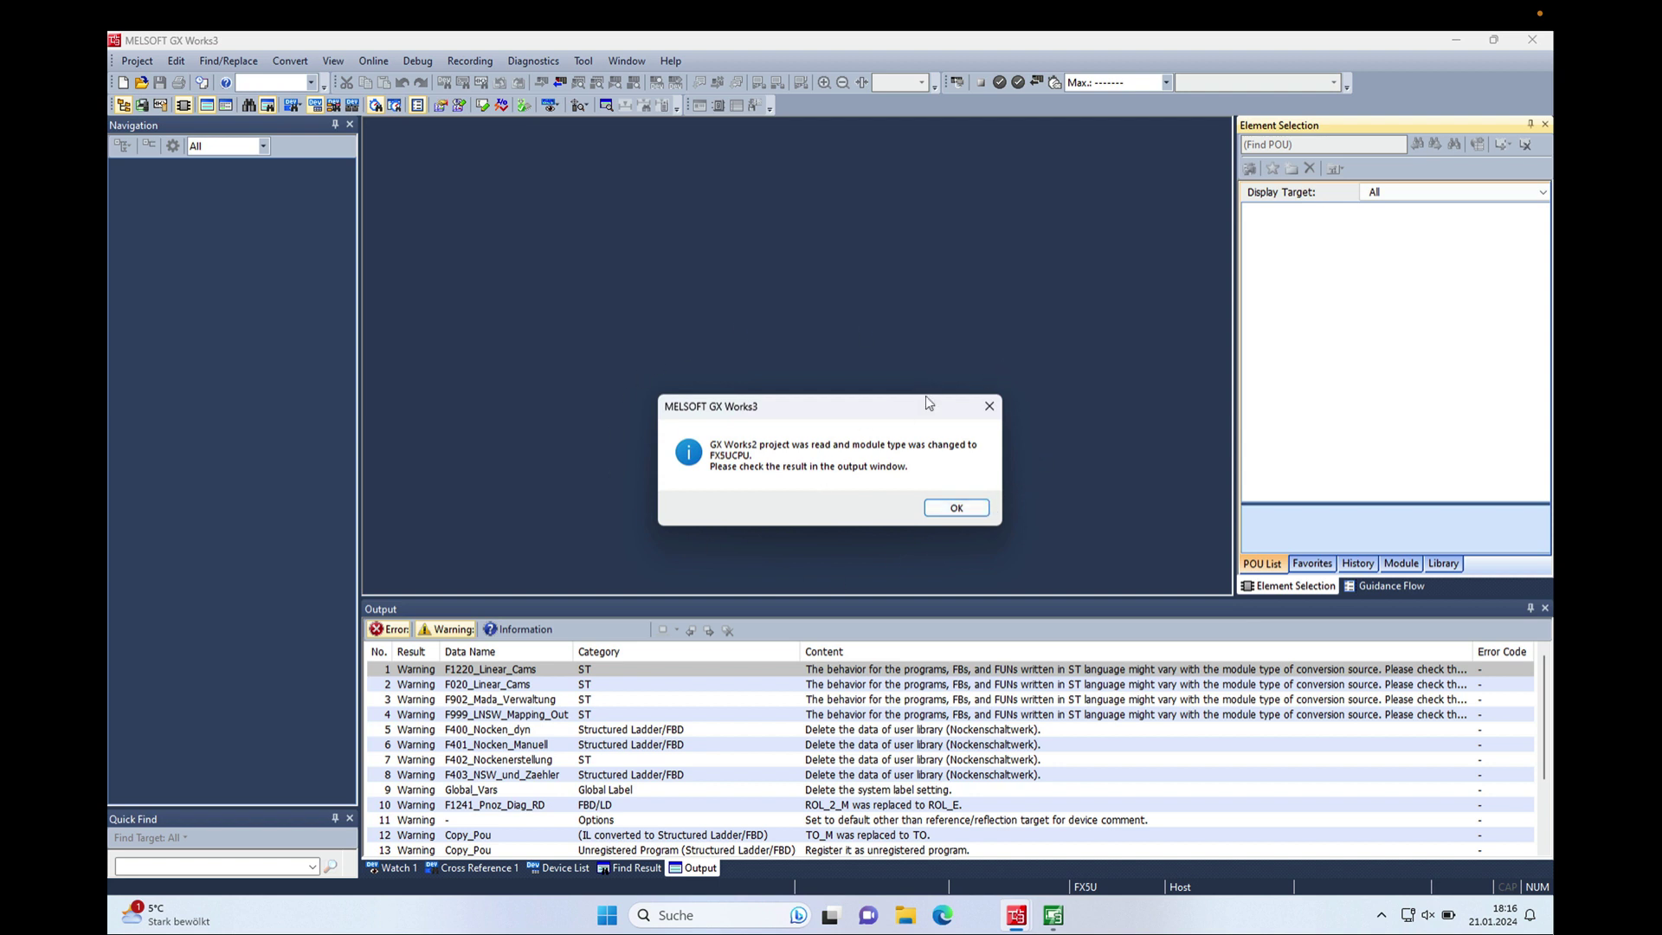
click(958, 509)
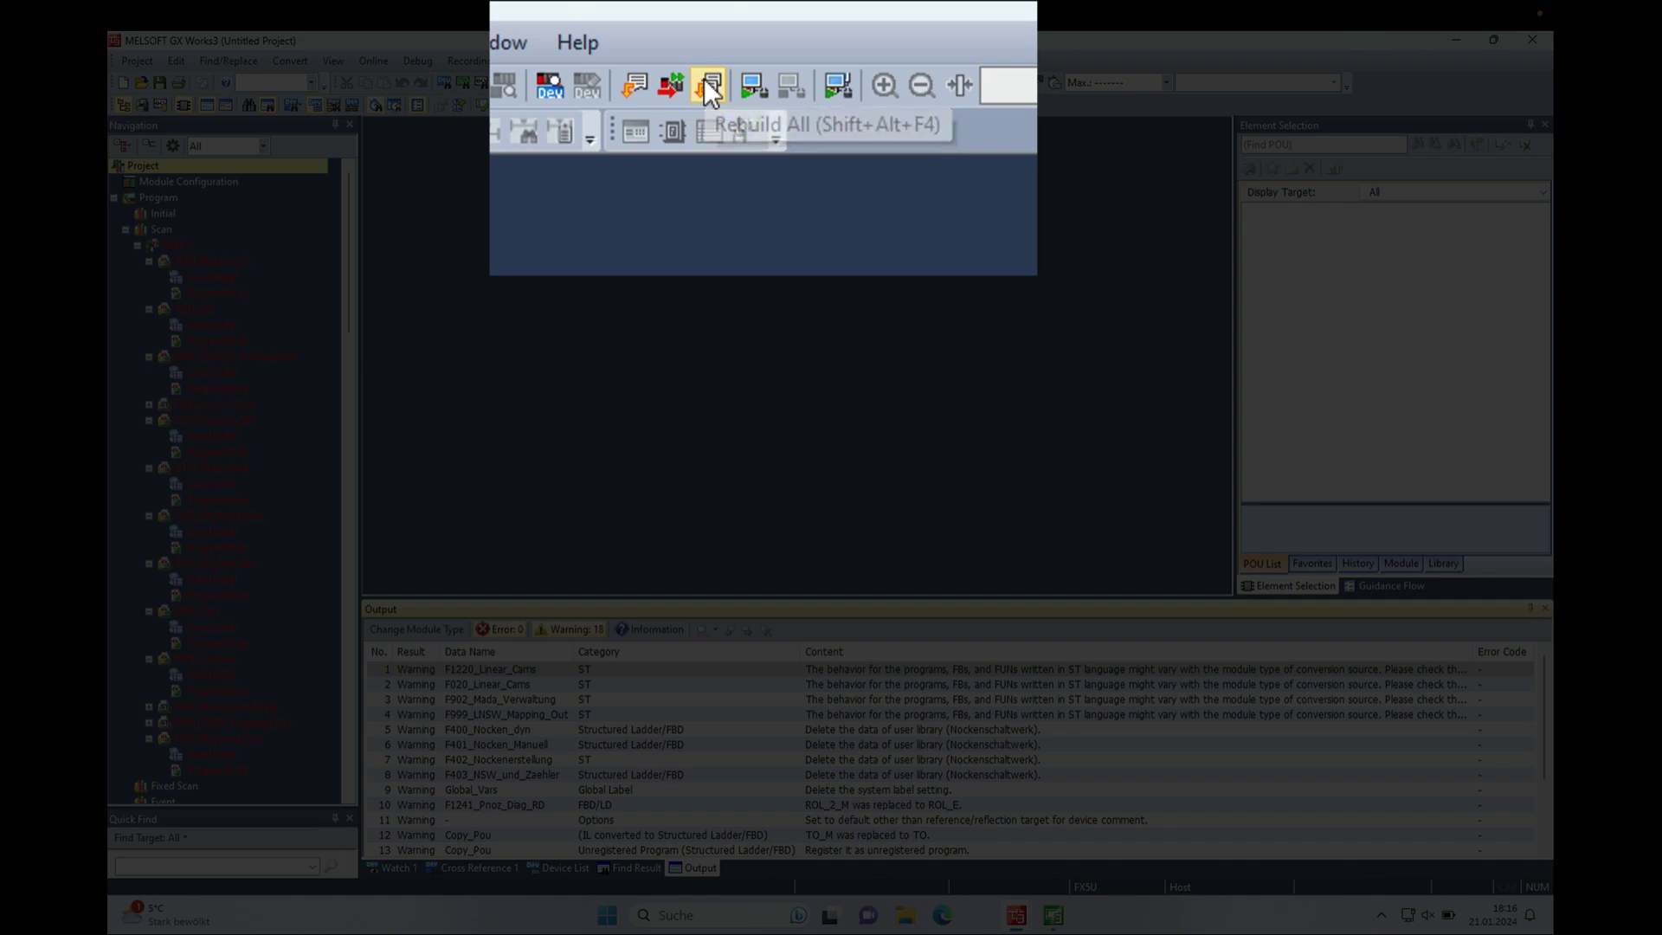
- Run Rebuild All with current settings, producing 26 latched Global_Vars errors
click(736, 82)
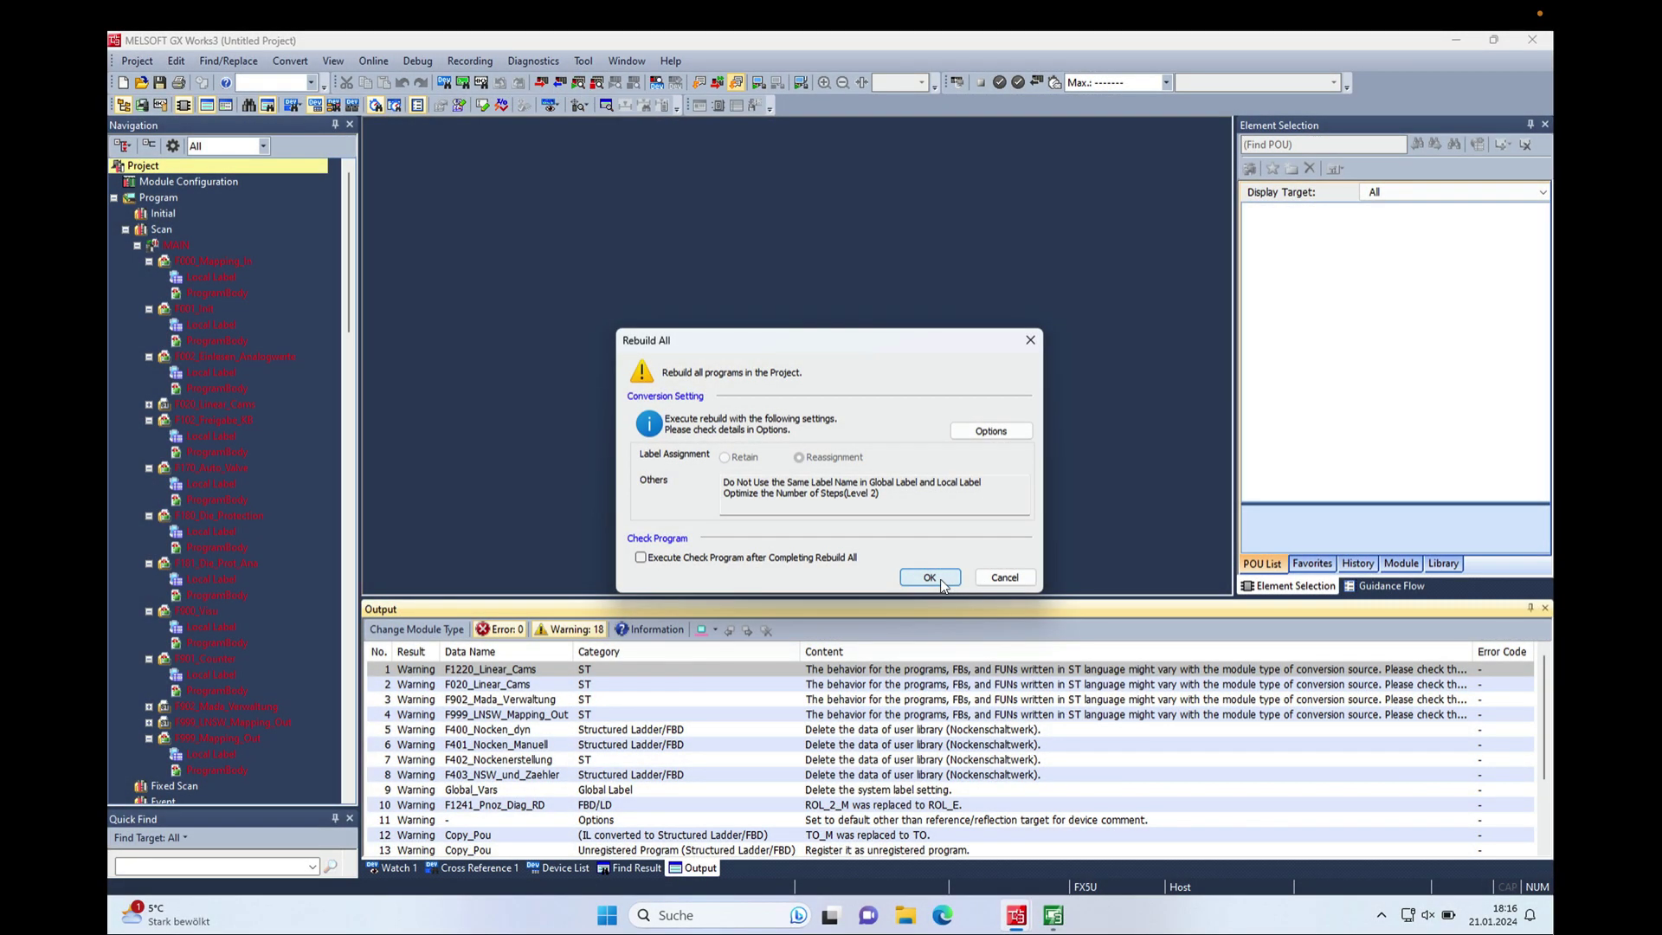
click(930, 578)
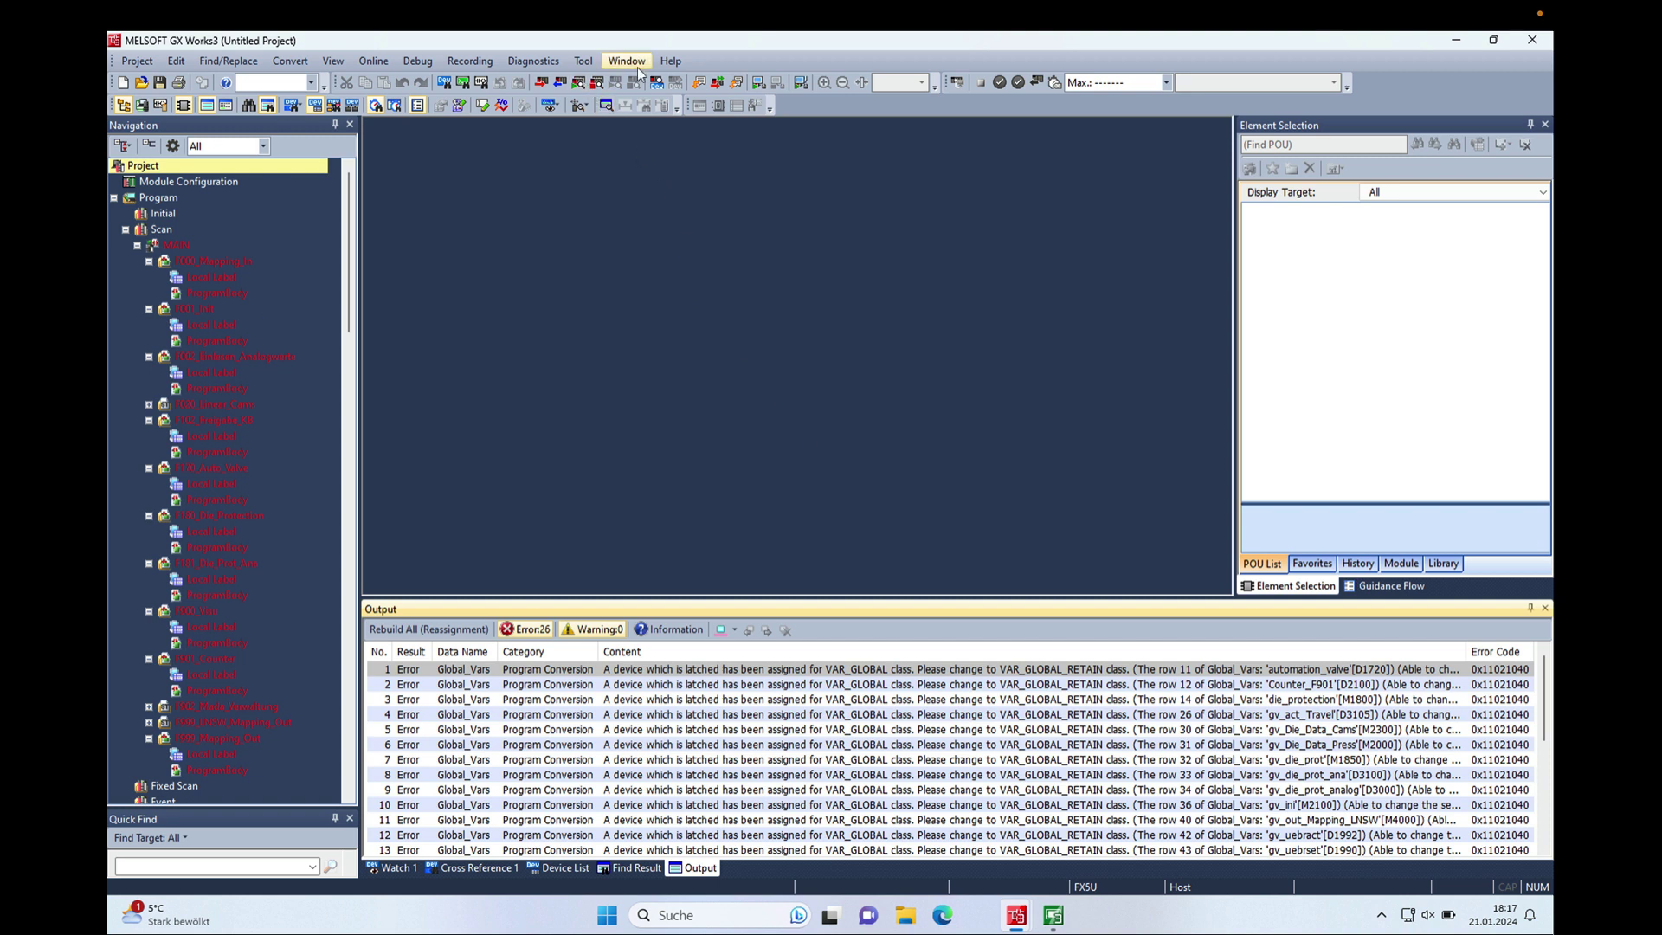
- Open the Options dialog at the Convert > Basic Setting page
click(584, 62)
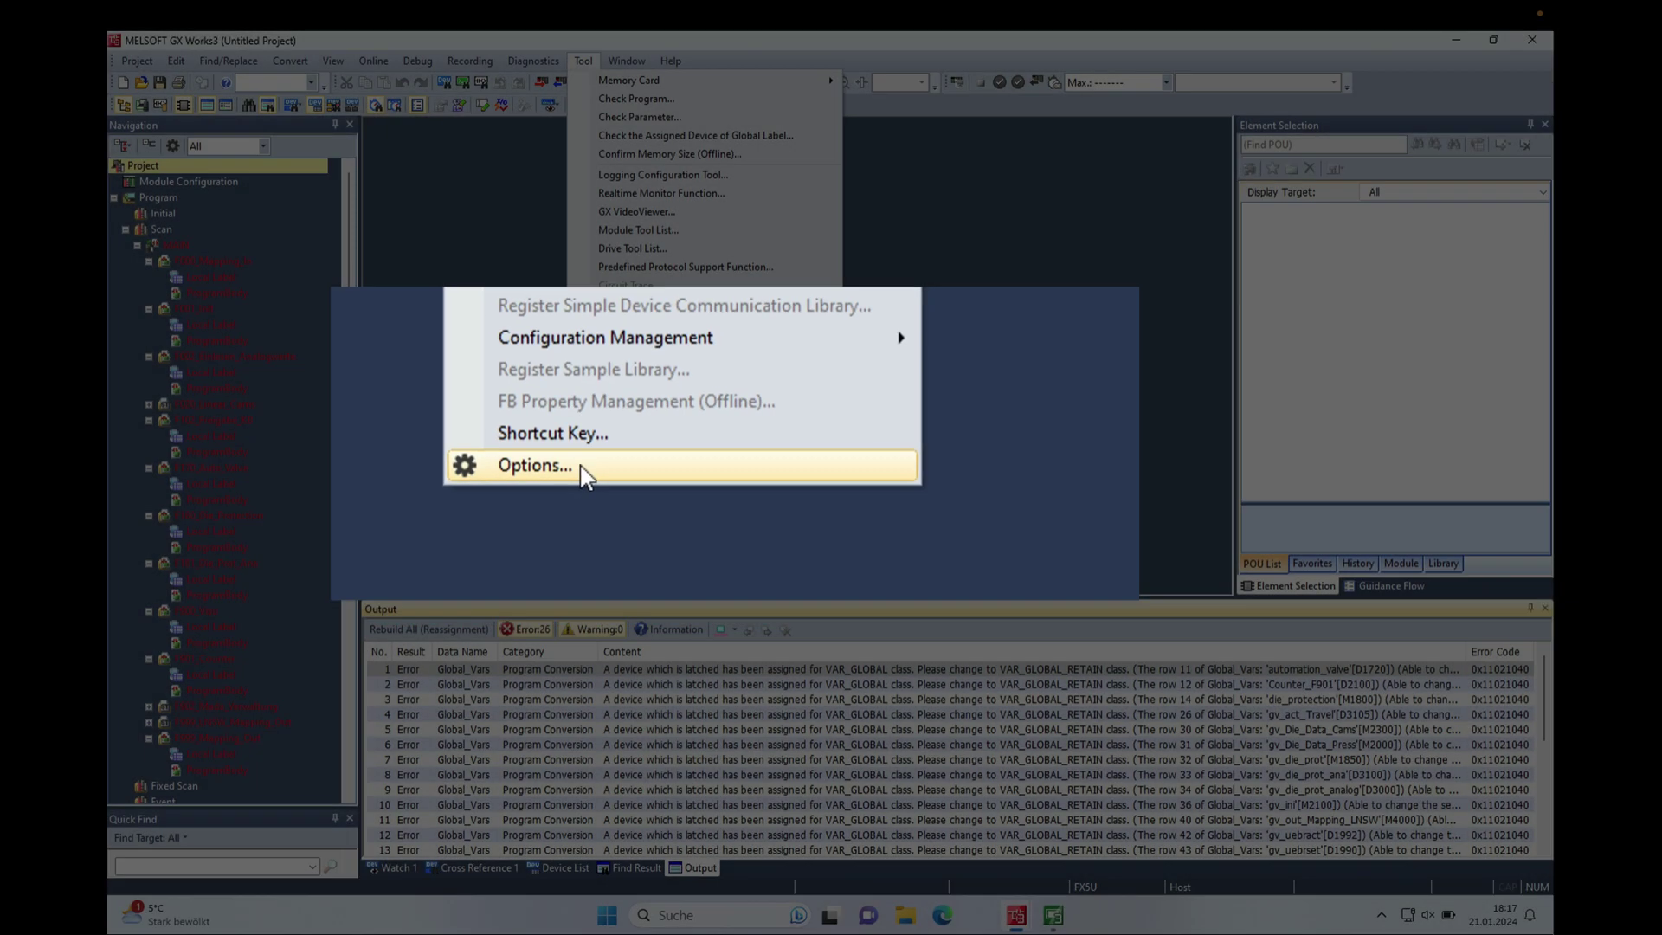
click(631, 361)
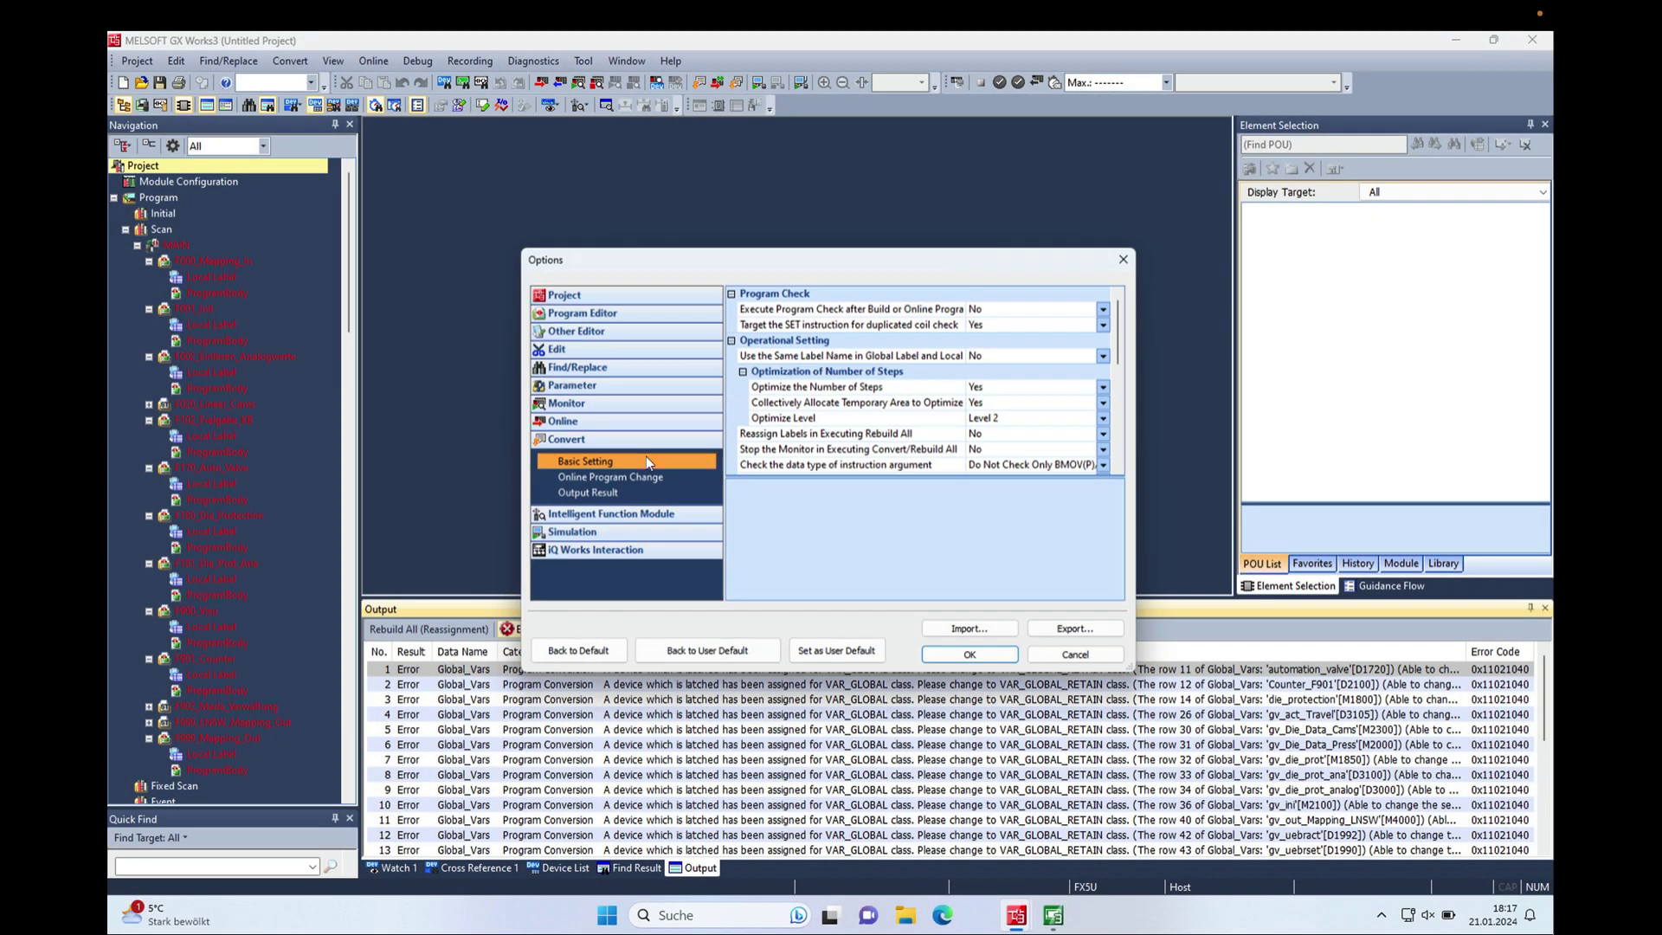
click(599, 440)
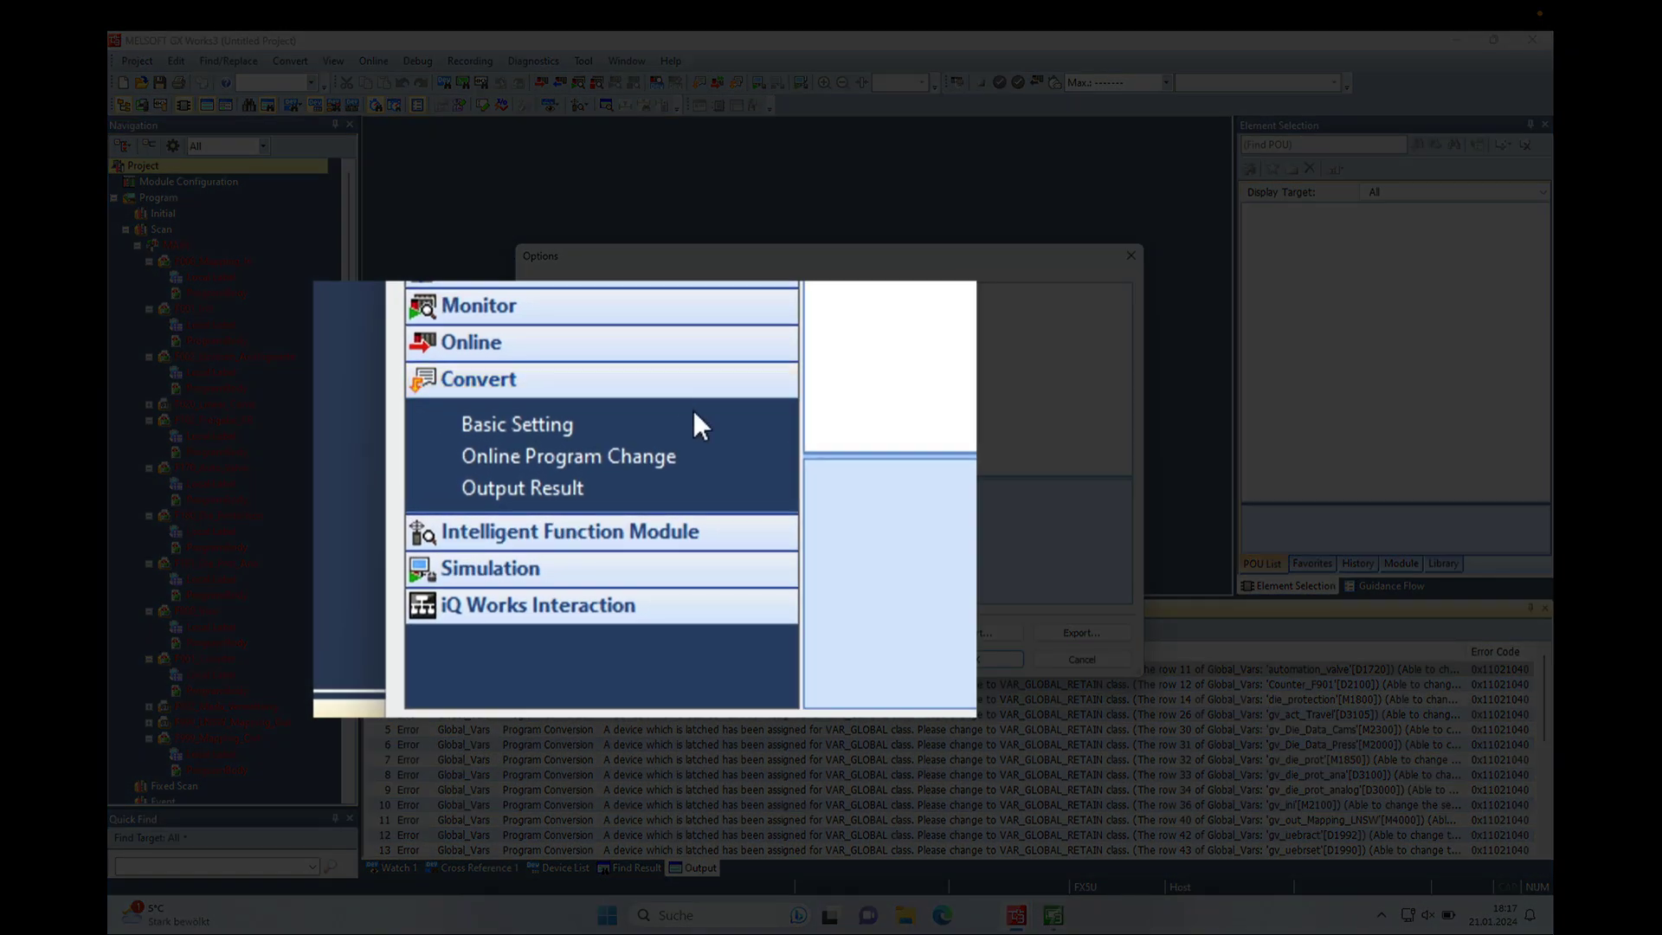
click(601, 461)
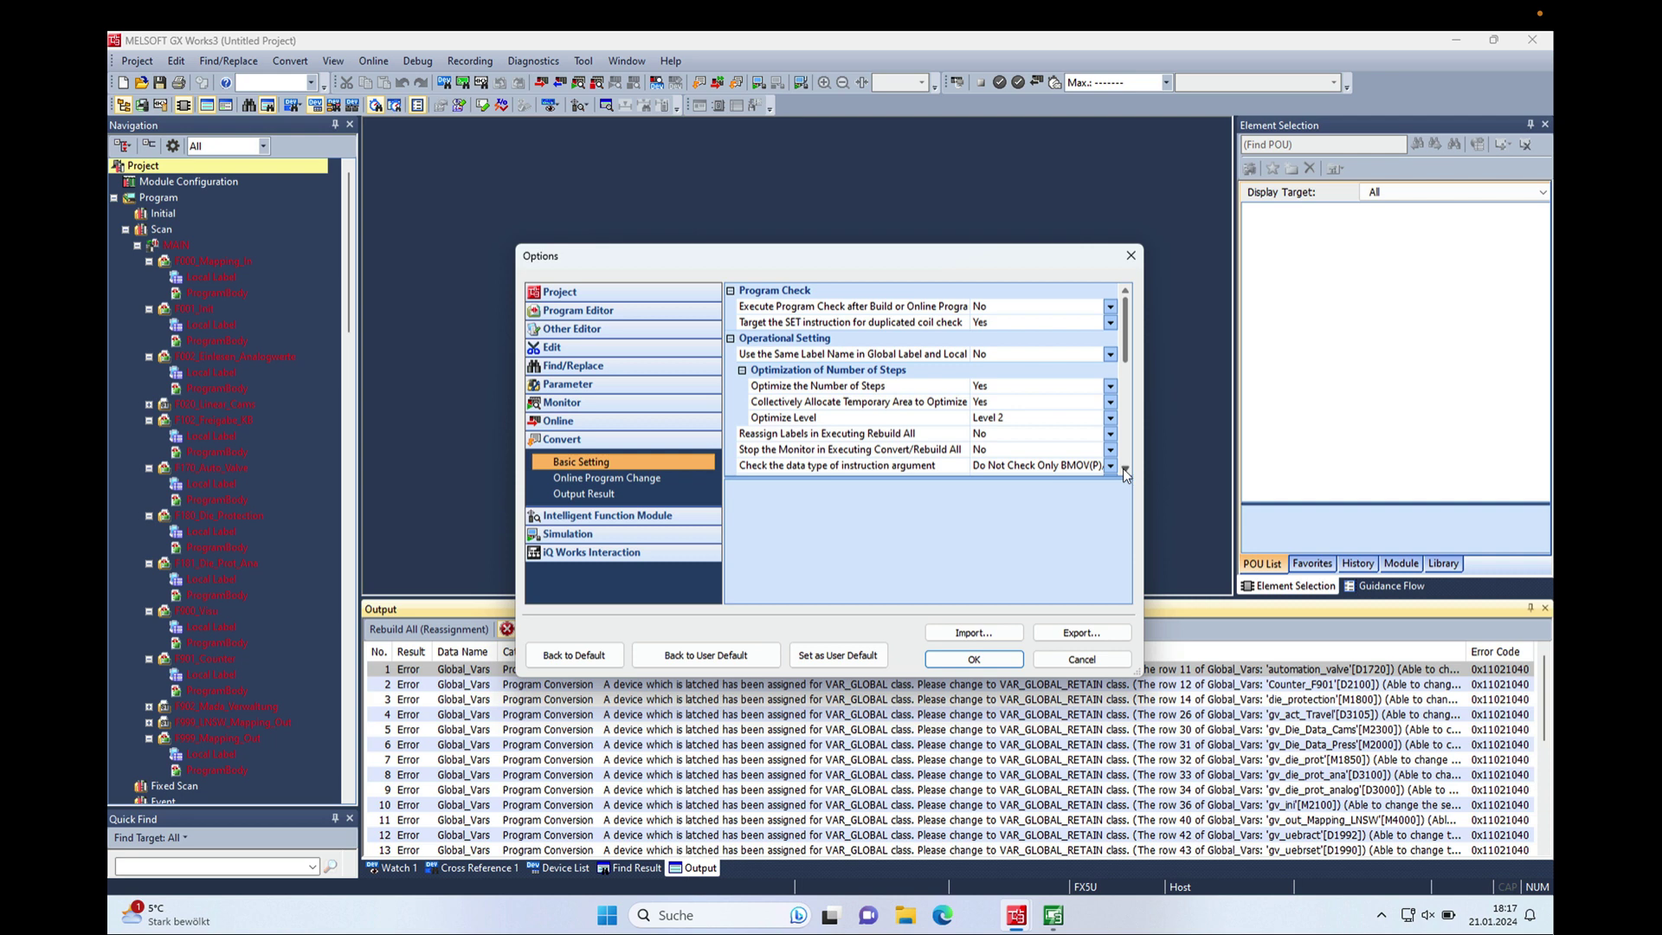
click(1124, 469)
click(1124, 470)
click(1124, 470)
click(1124, 469)
click(1124, 469)
click(1123, 469)
click(1124, 469)
click(1124, 469)
click(1124, 470)
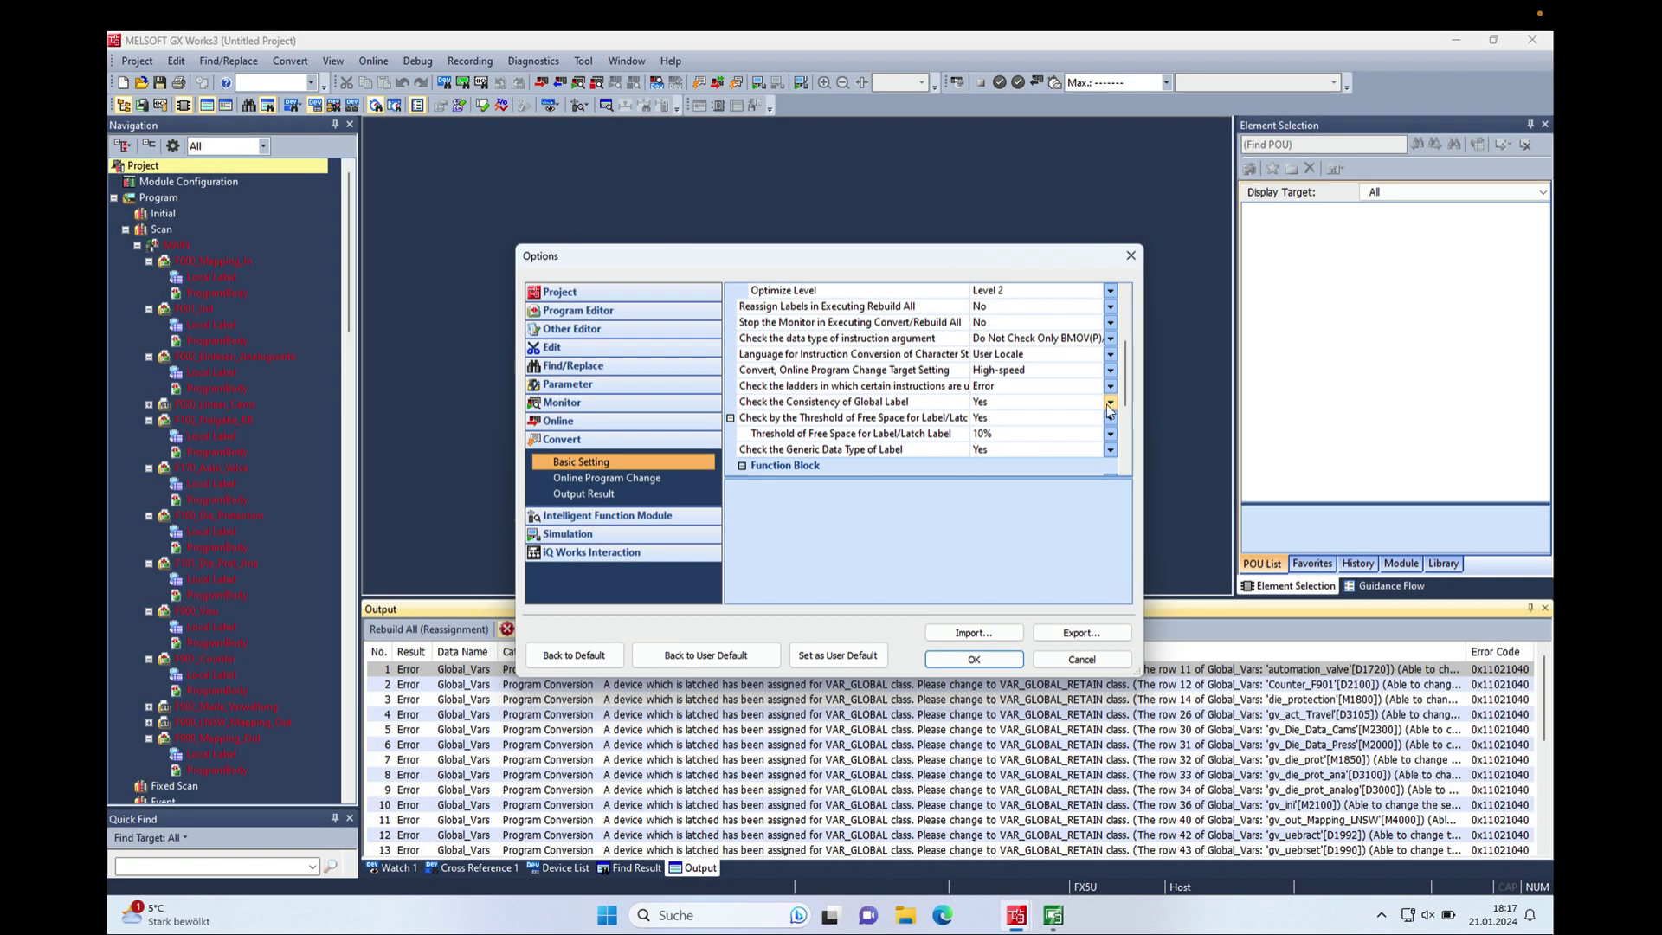
- Set 'Check the Consistency of Global Label' to No and accept the rebuild warning
click(1110, 401)
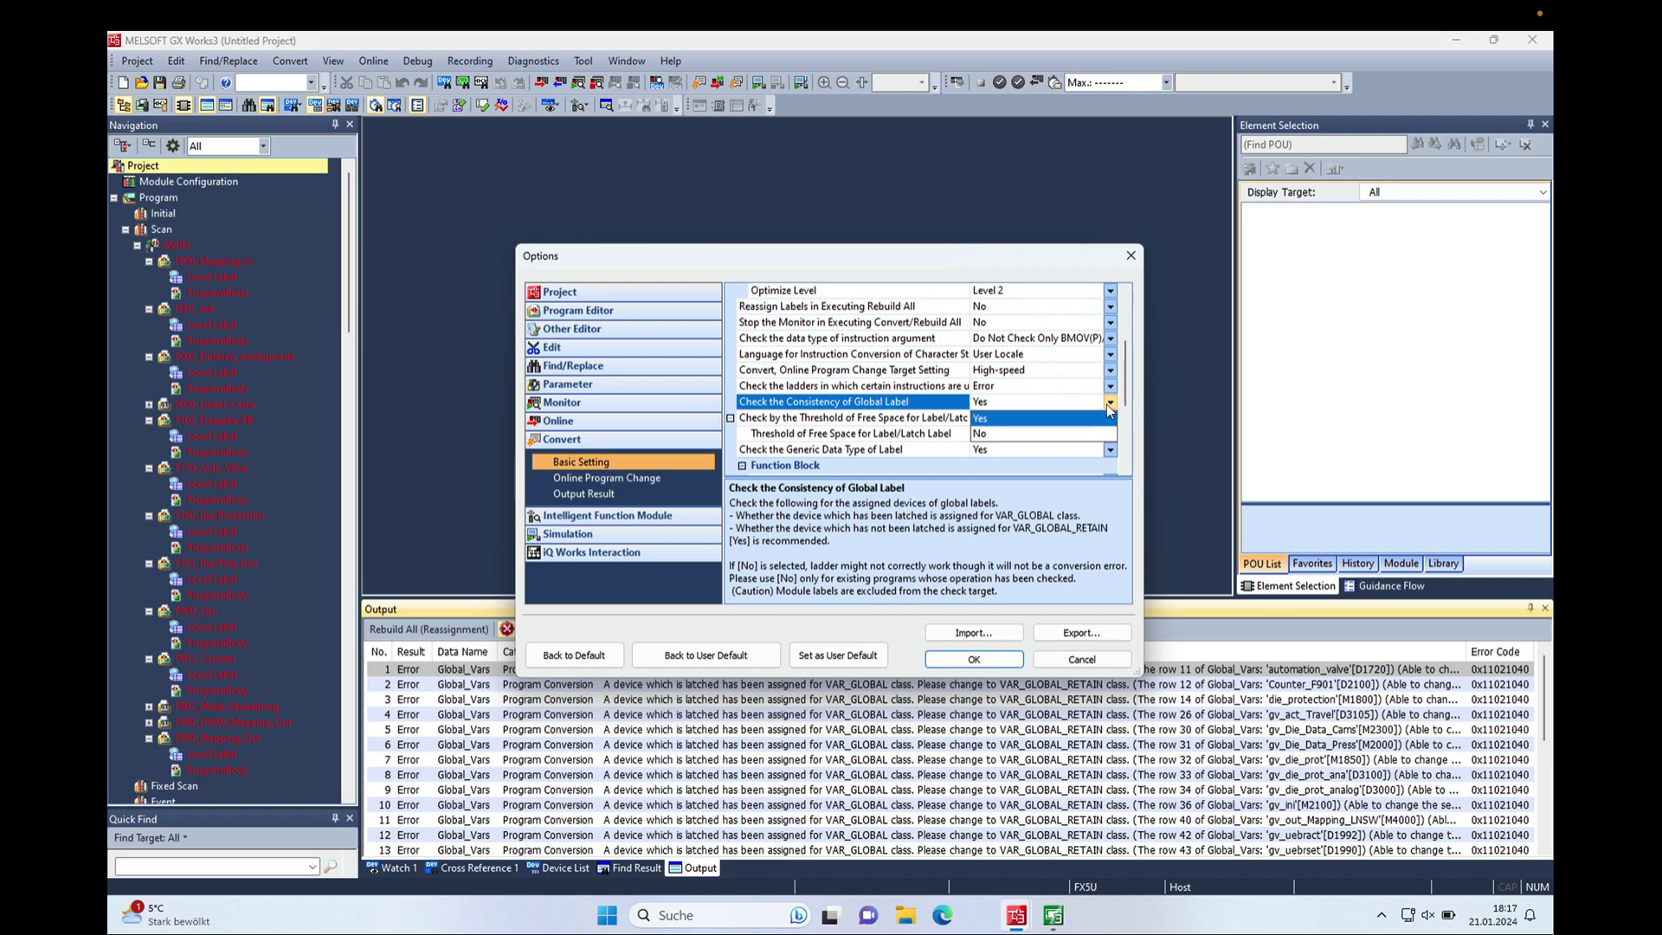
click(1018, 435)
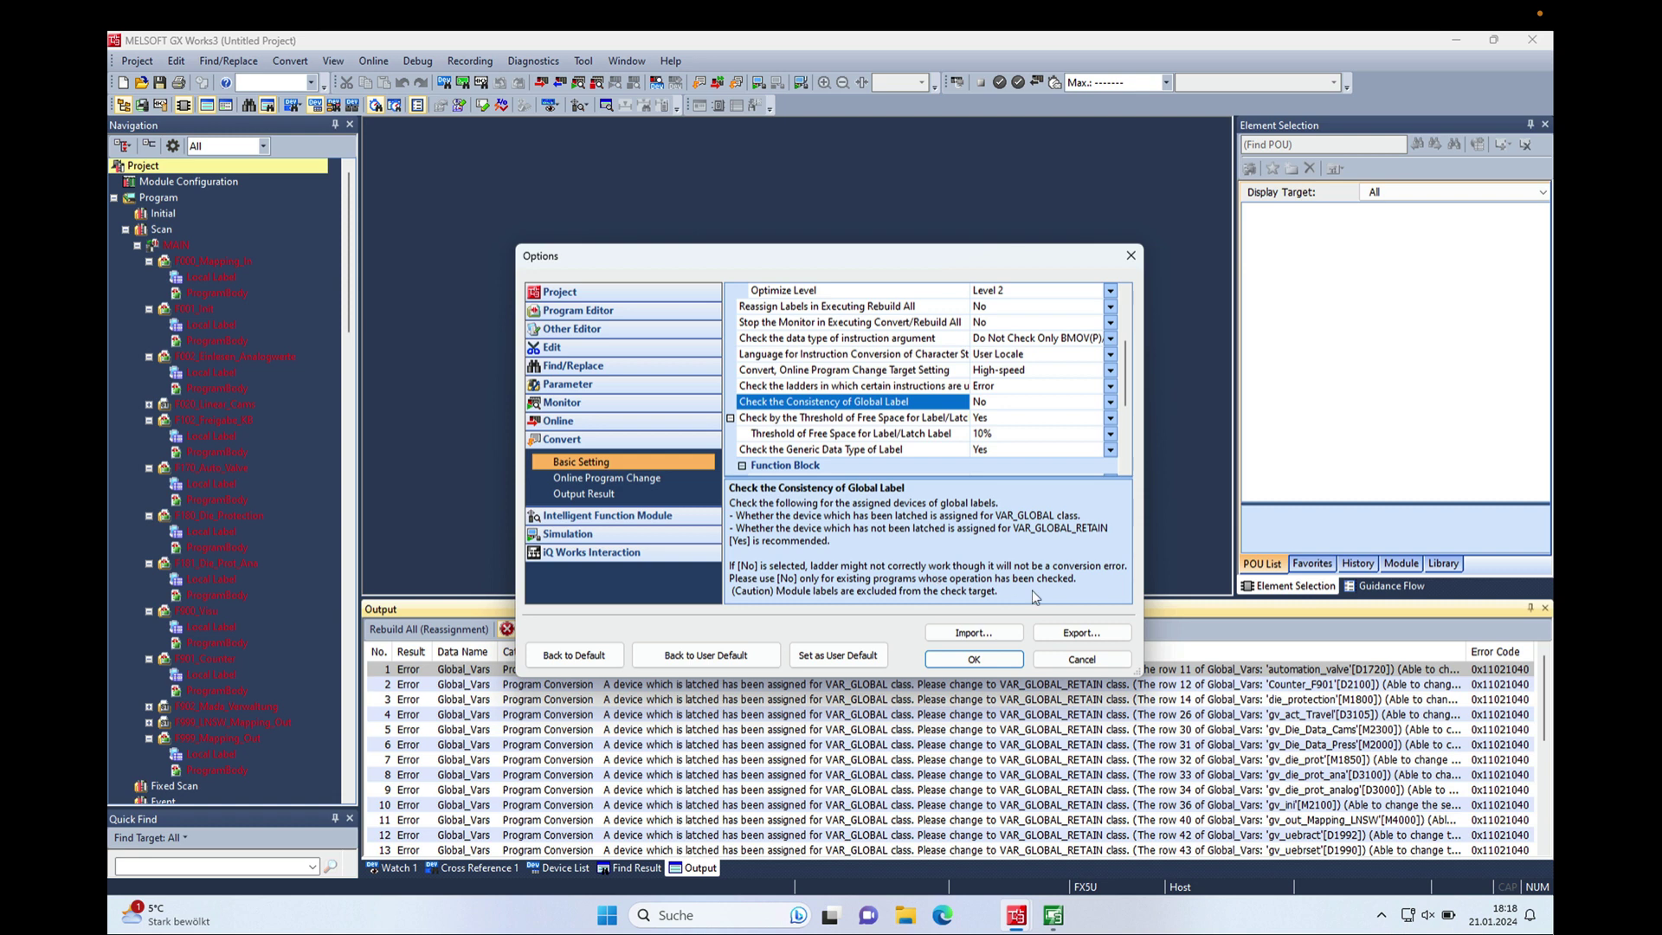
click(992, 666)
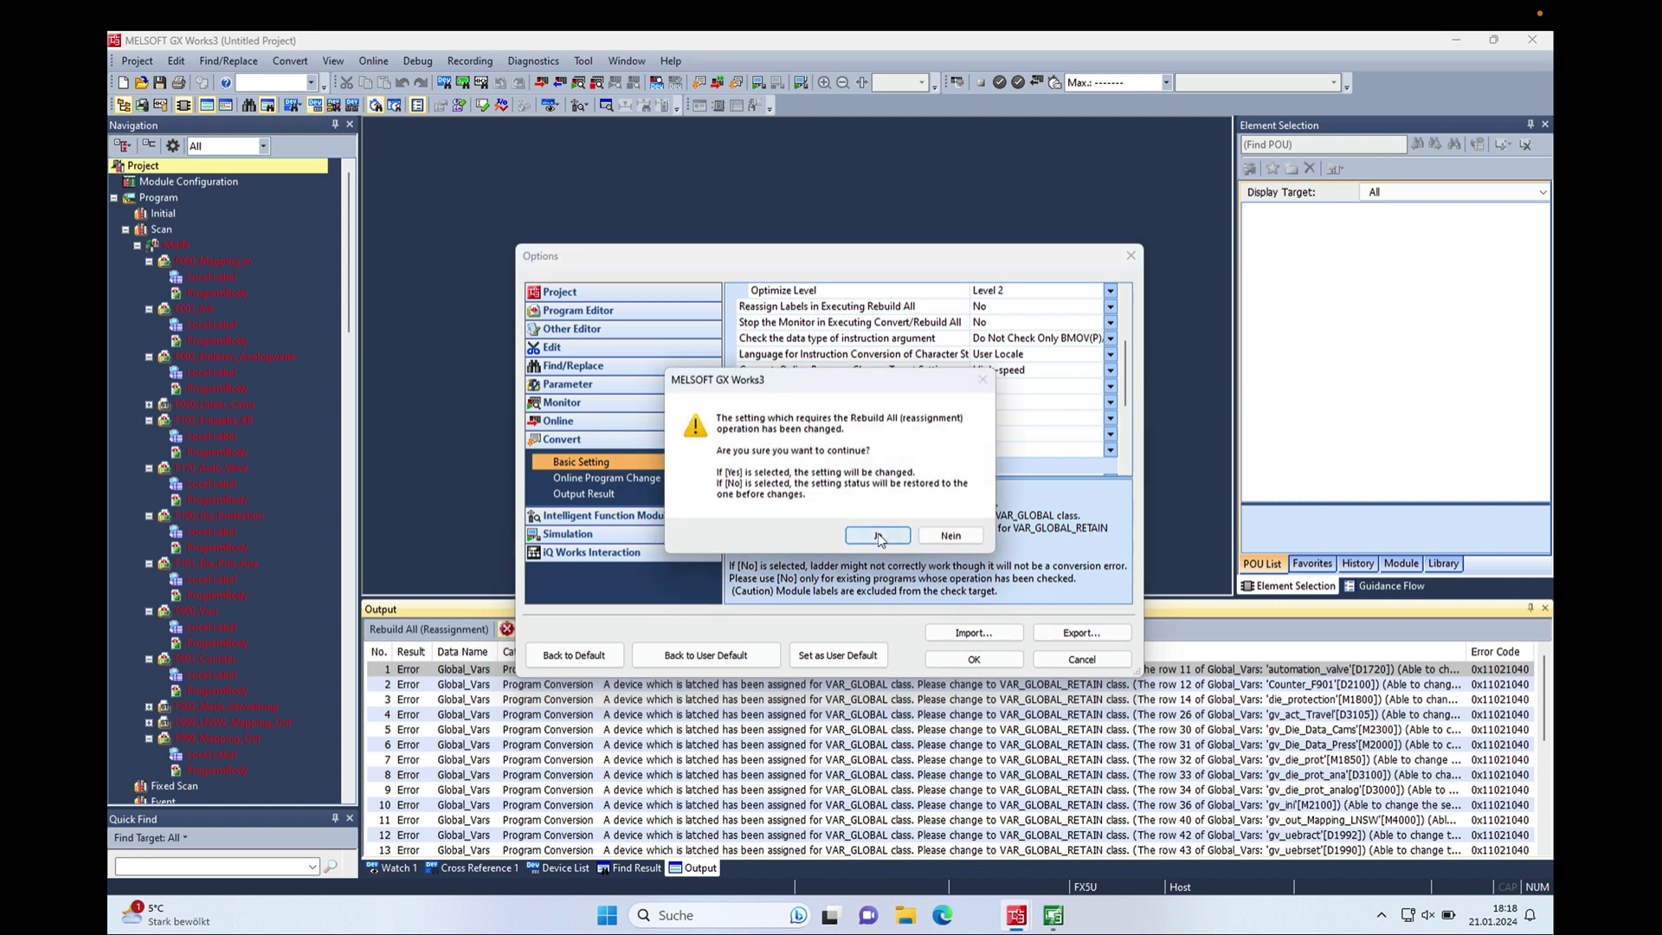
click(878, 537)
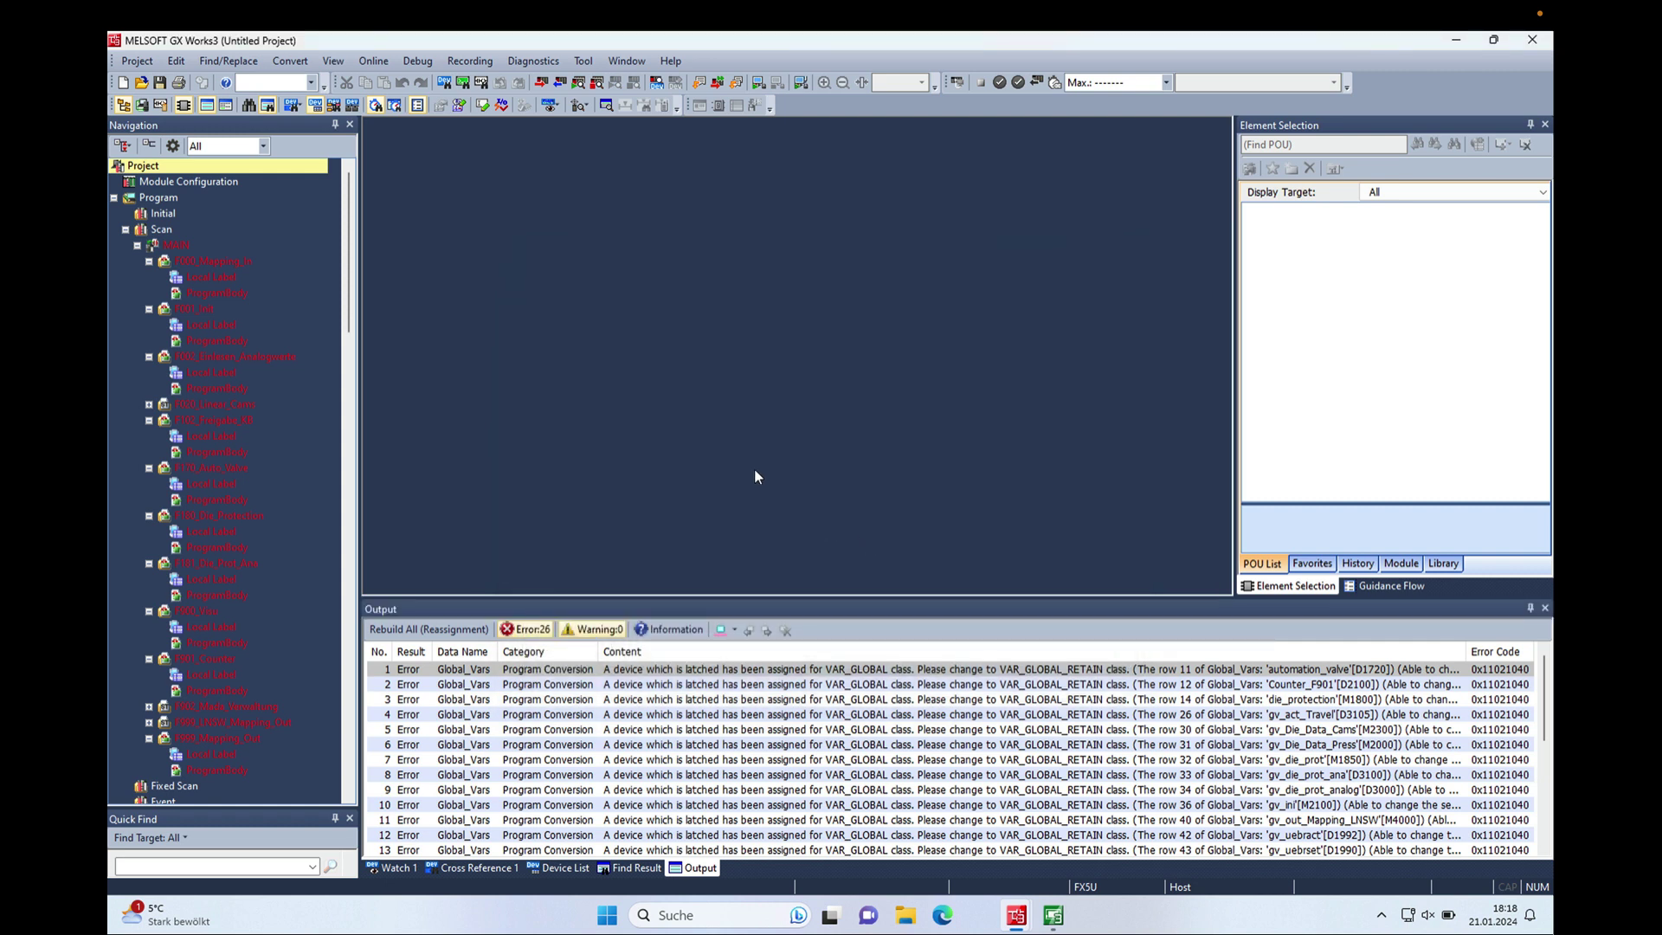
- Rebuild all again, then scroll the Navigation tree down to Parameter
click(737, 82)
key(Return)
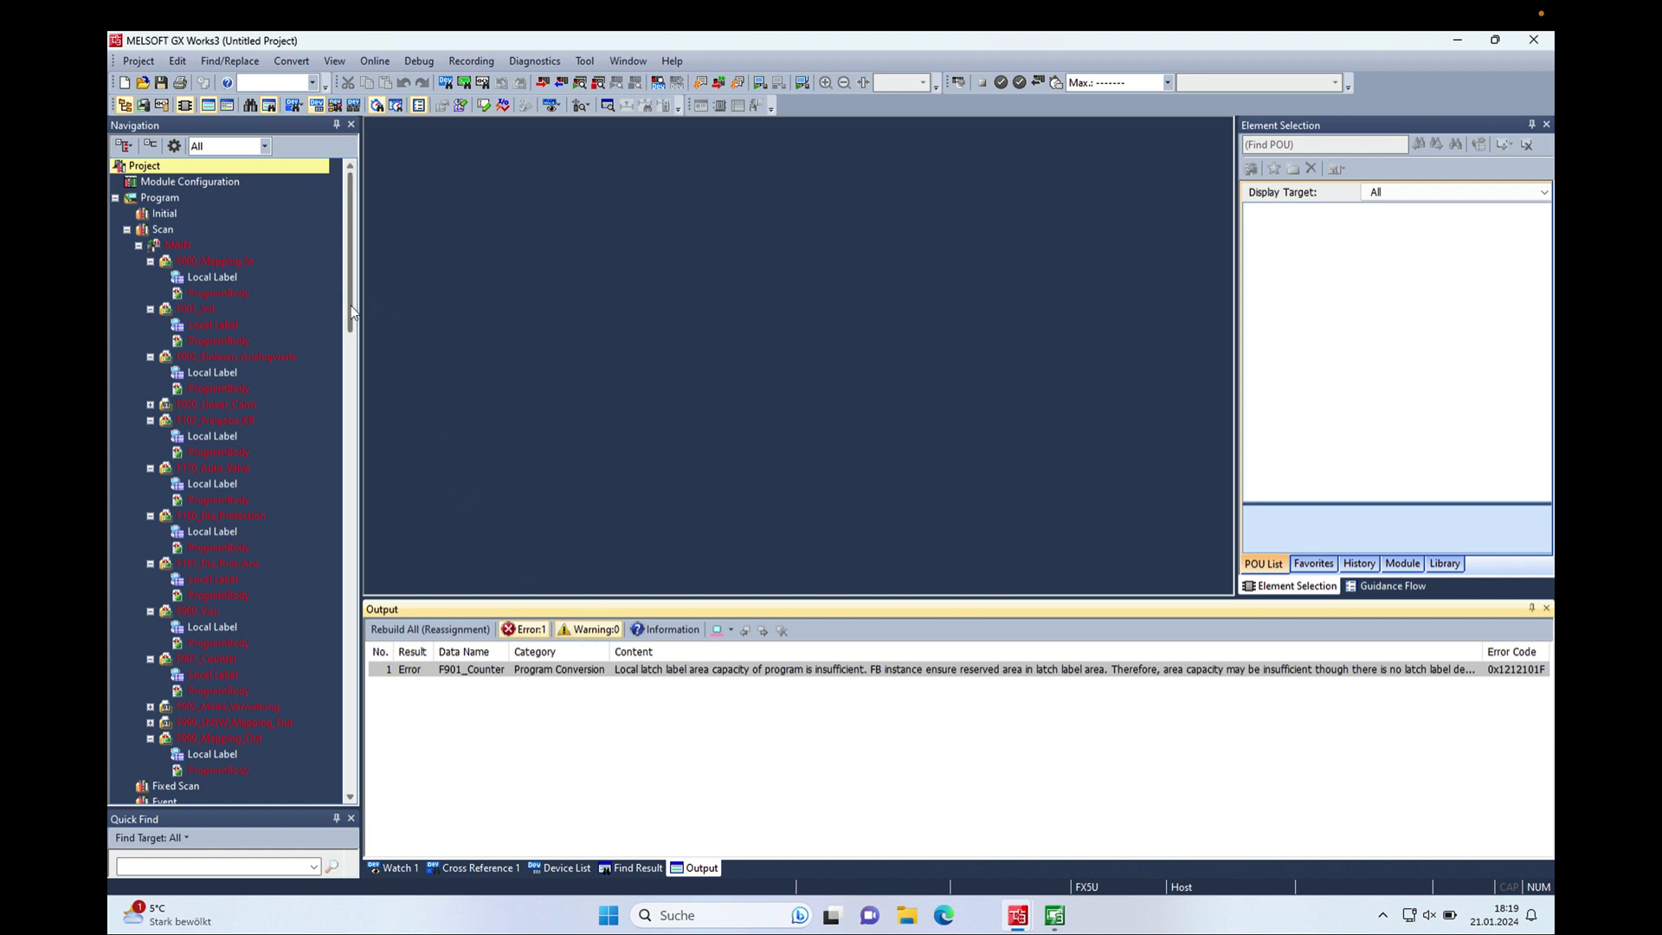
drag(351, 304, 324, 808)
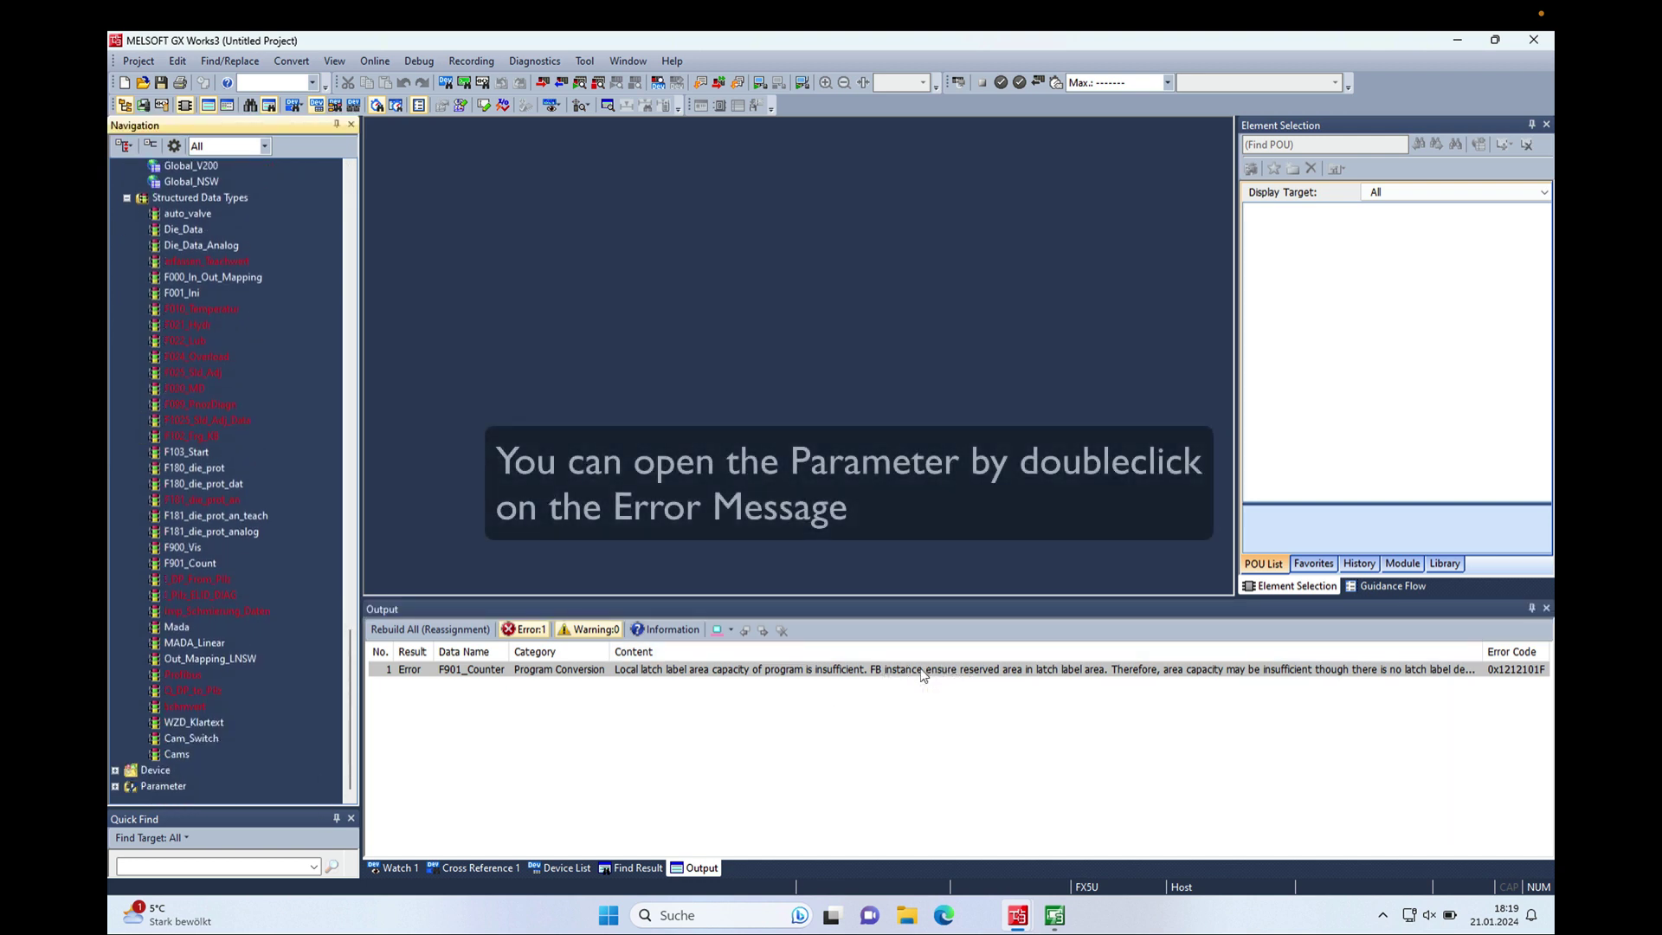
- Open FX5UCPU CPU Parameter's Device/Label Memory Area Setting details under Memory/Device Setting
double_click(147, 782)
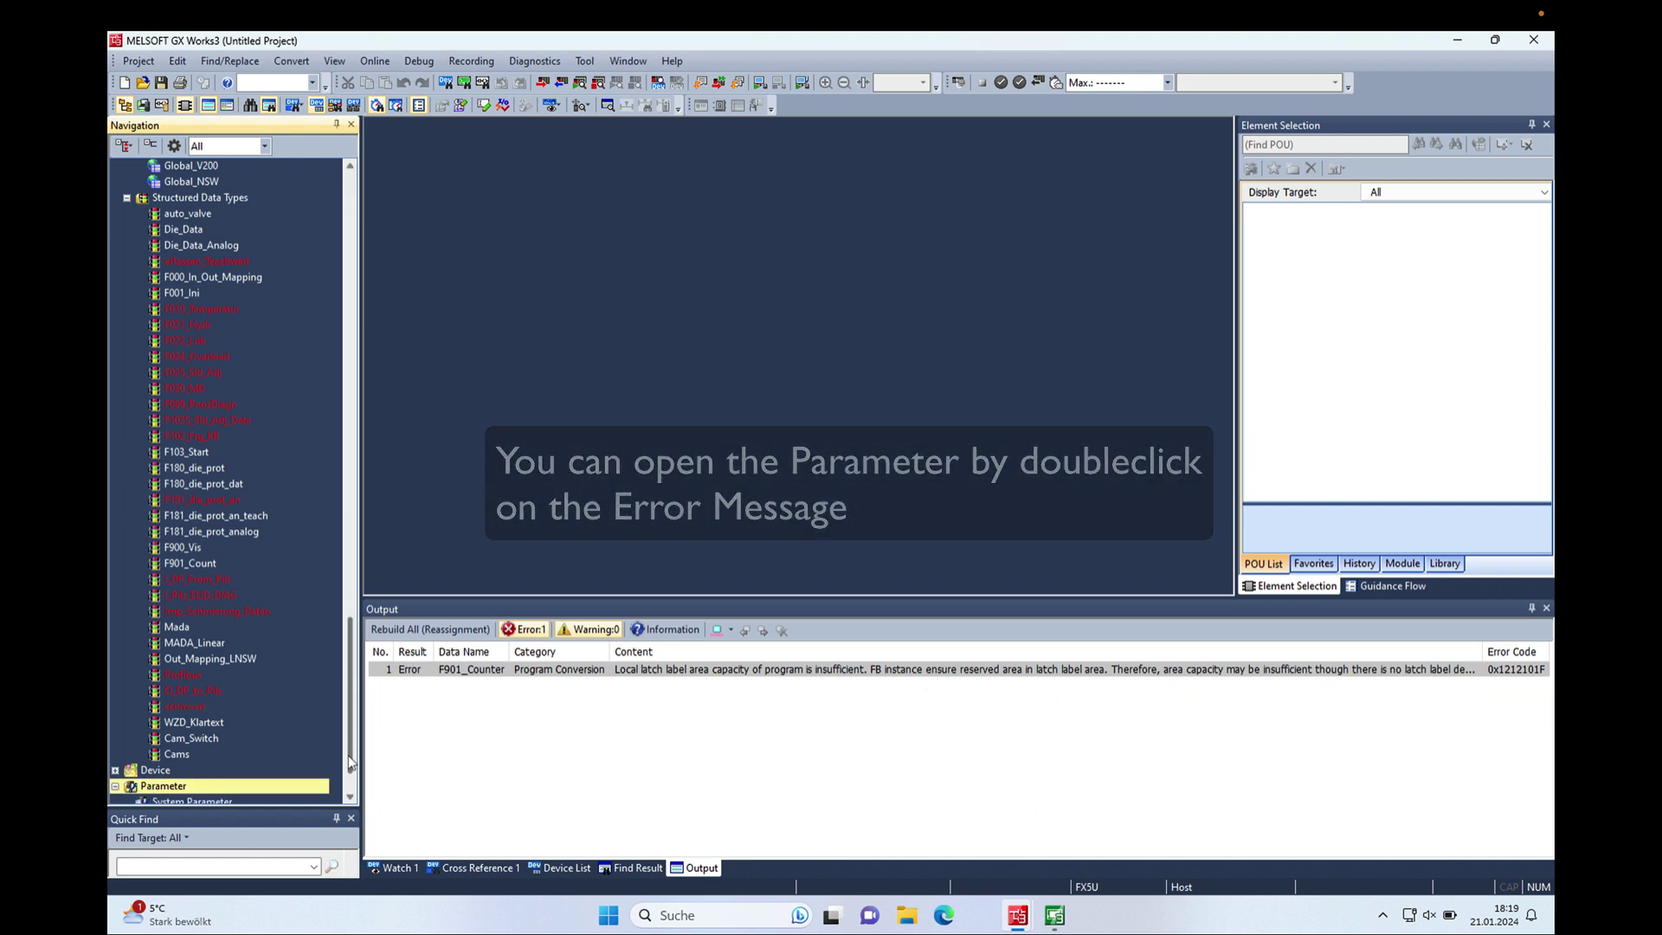
drag(348, 755, 346, 797)
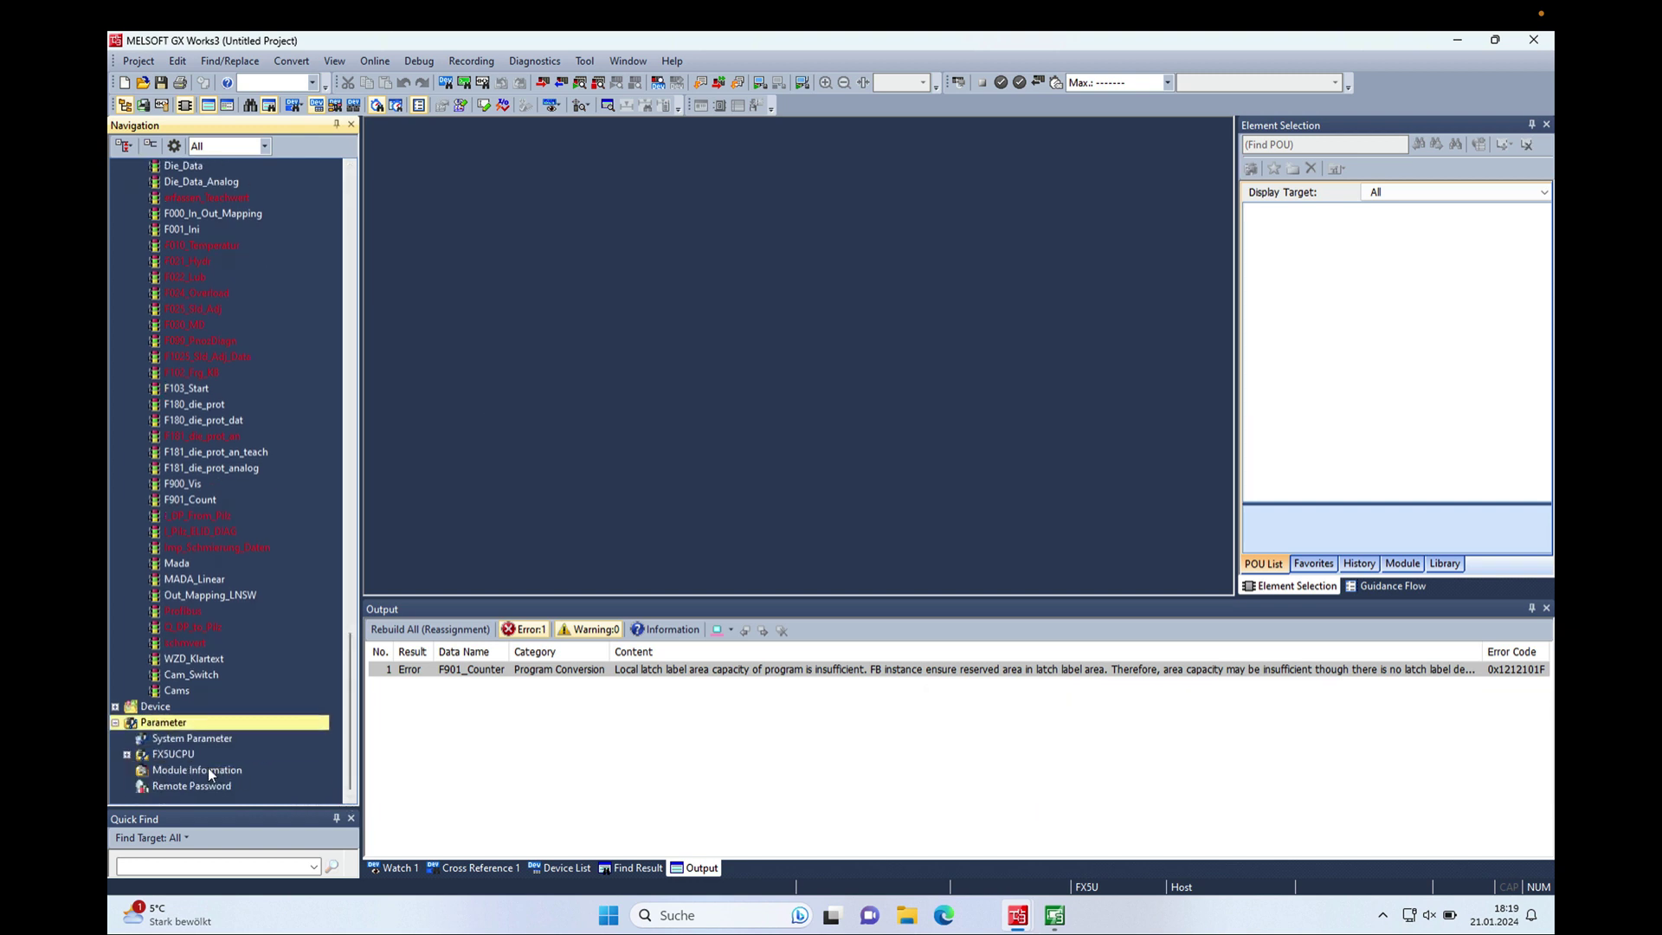
double_click(174, 757)
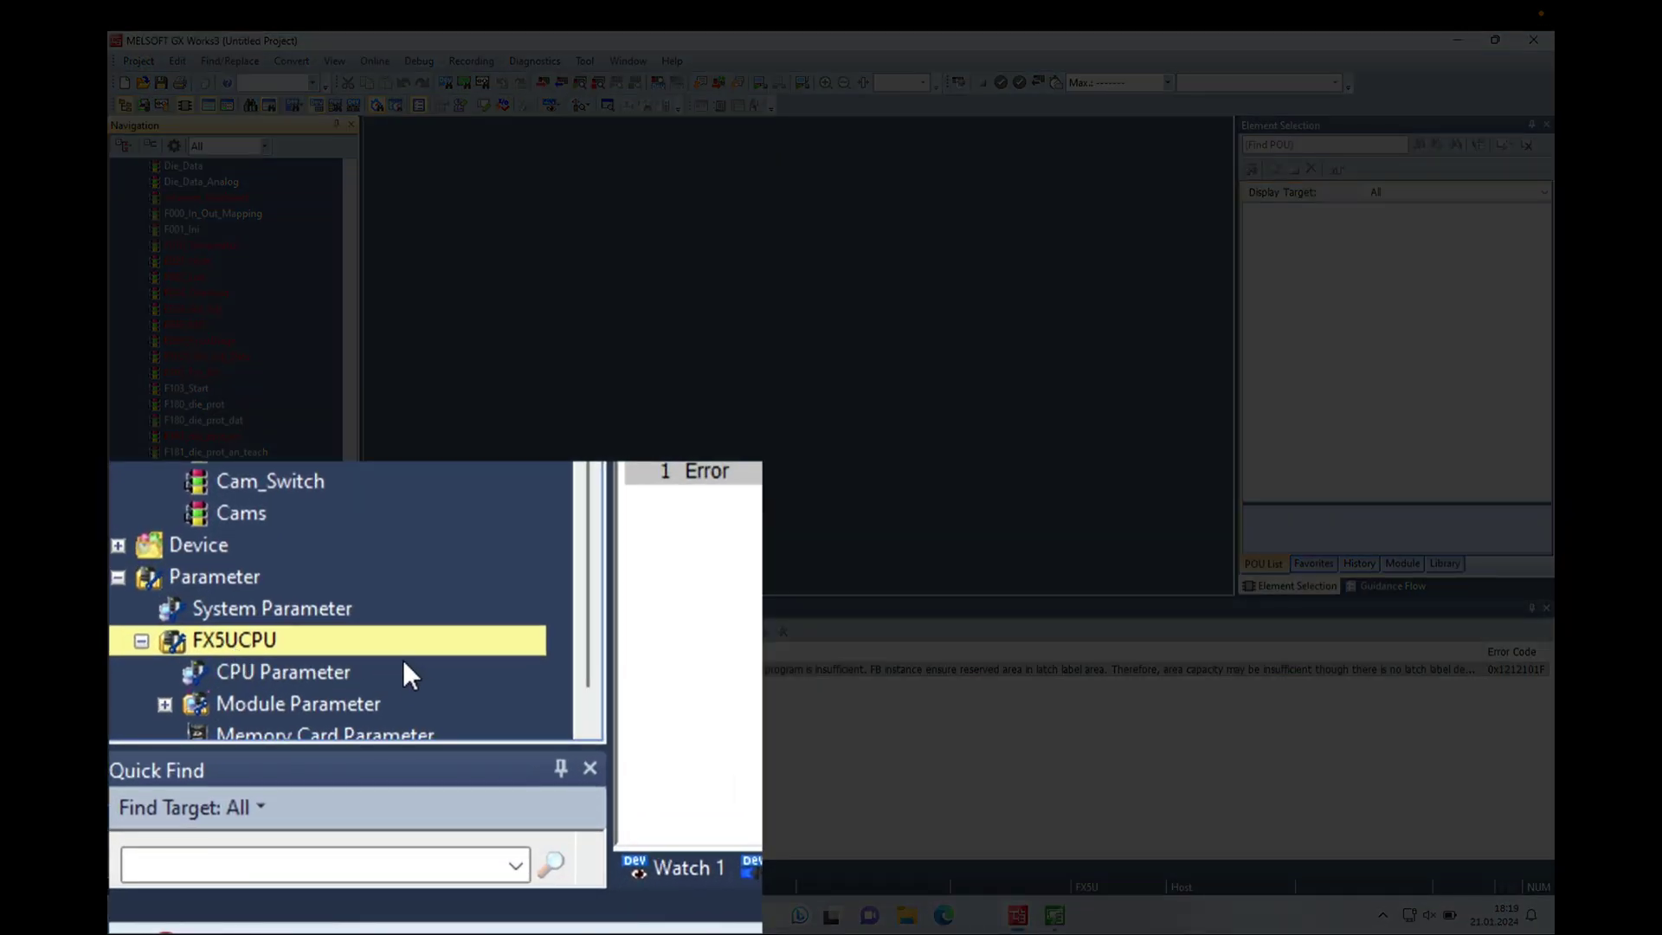
double_click(319, 673)
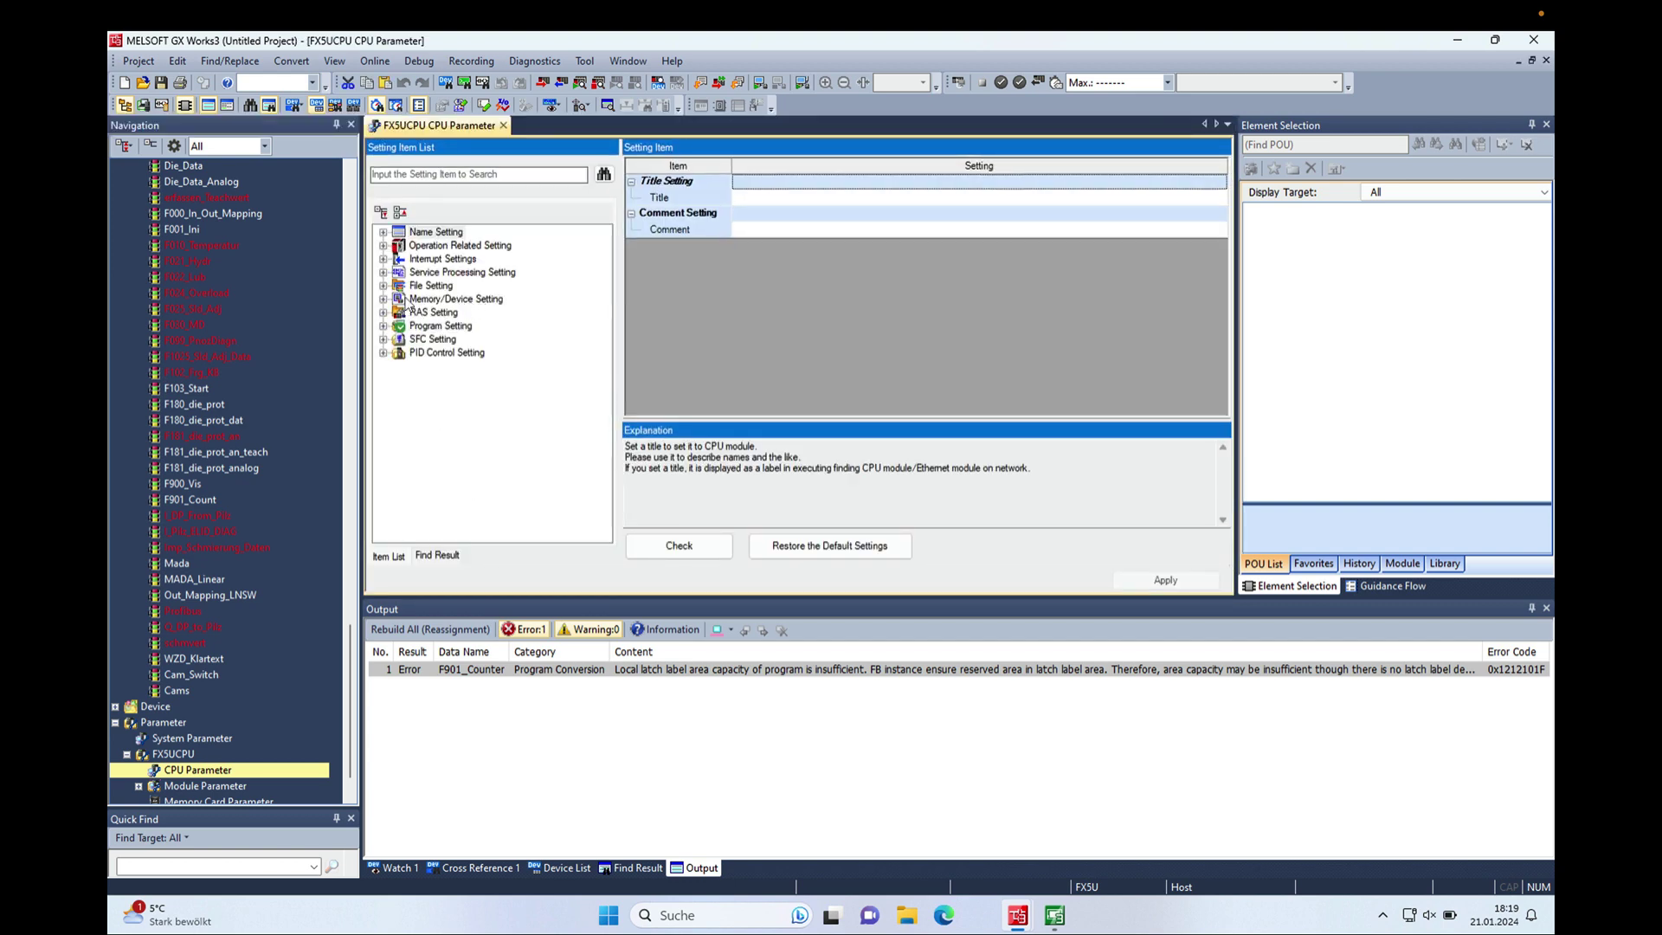
click(446, 303)
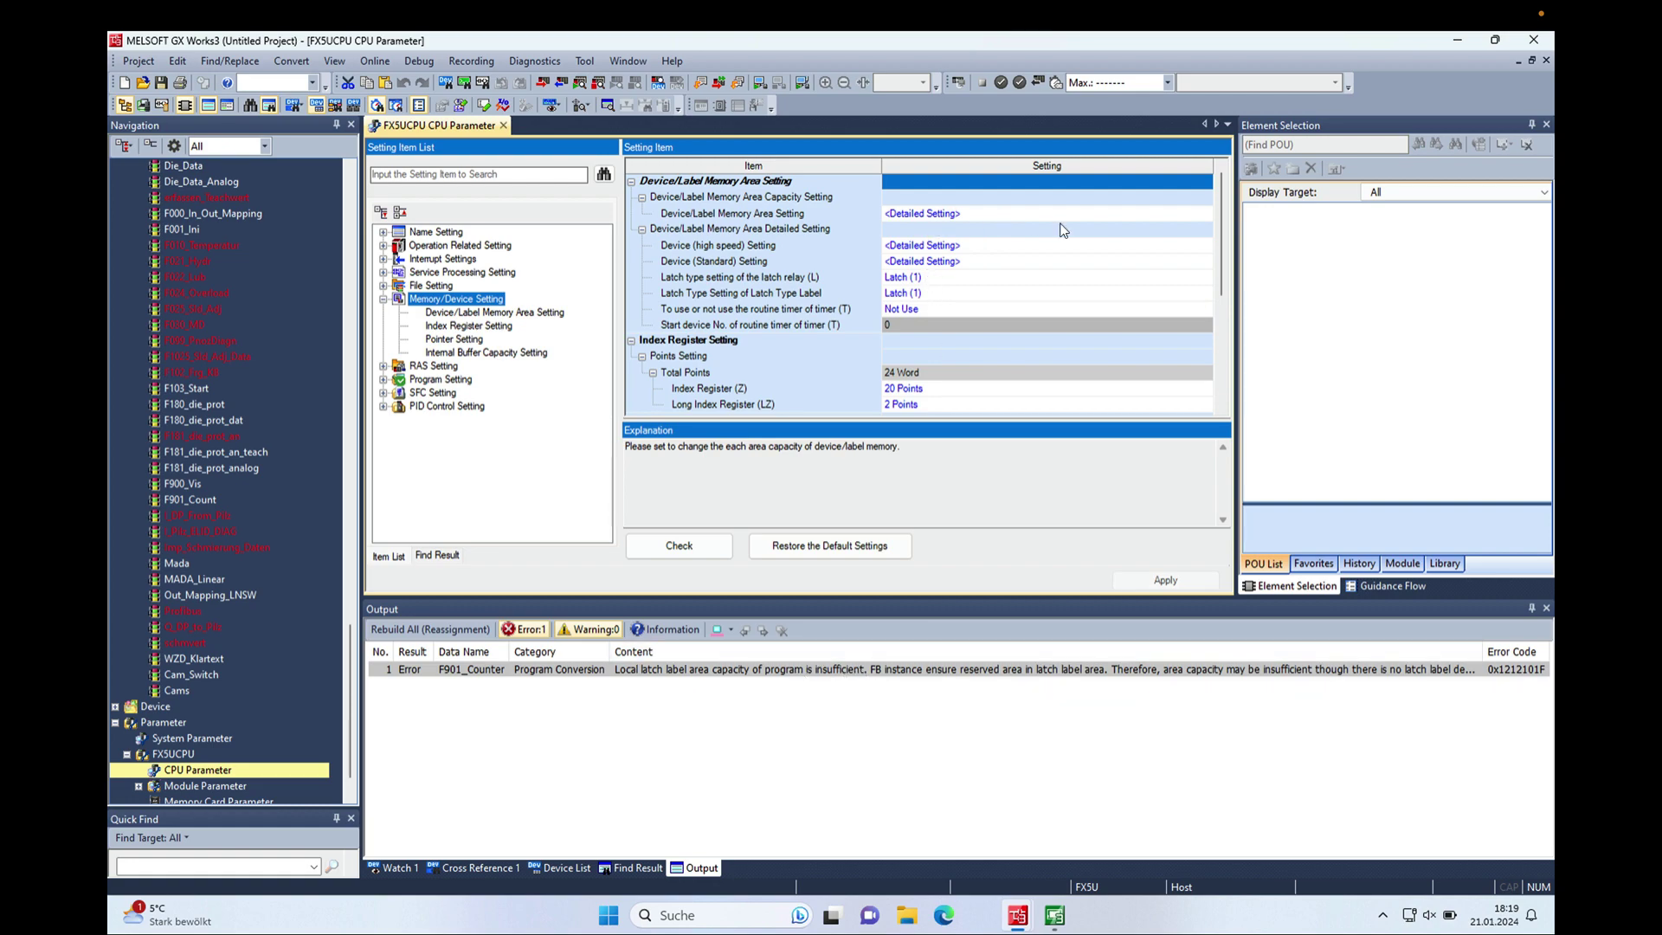
click(1151, 214)
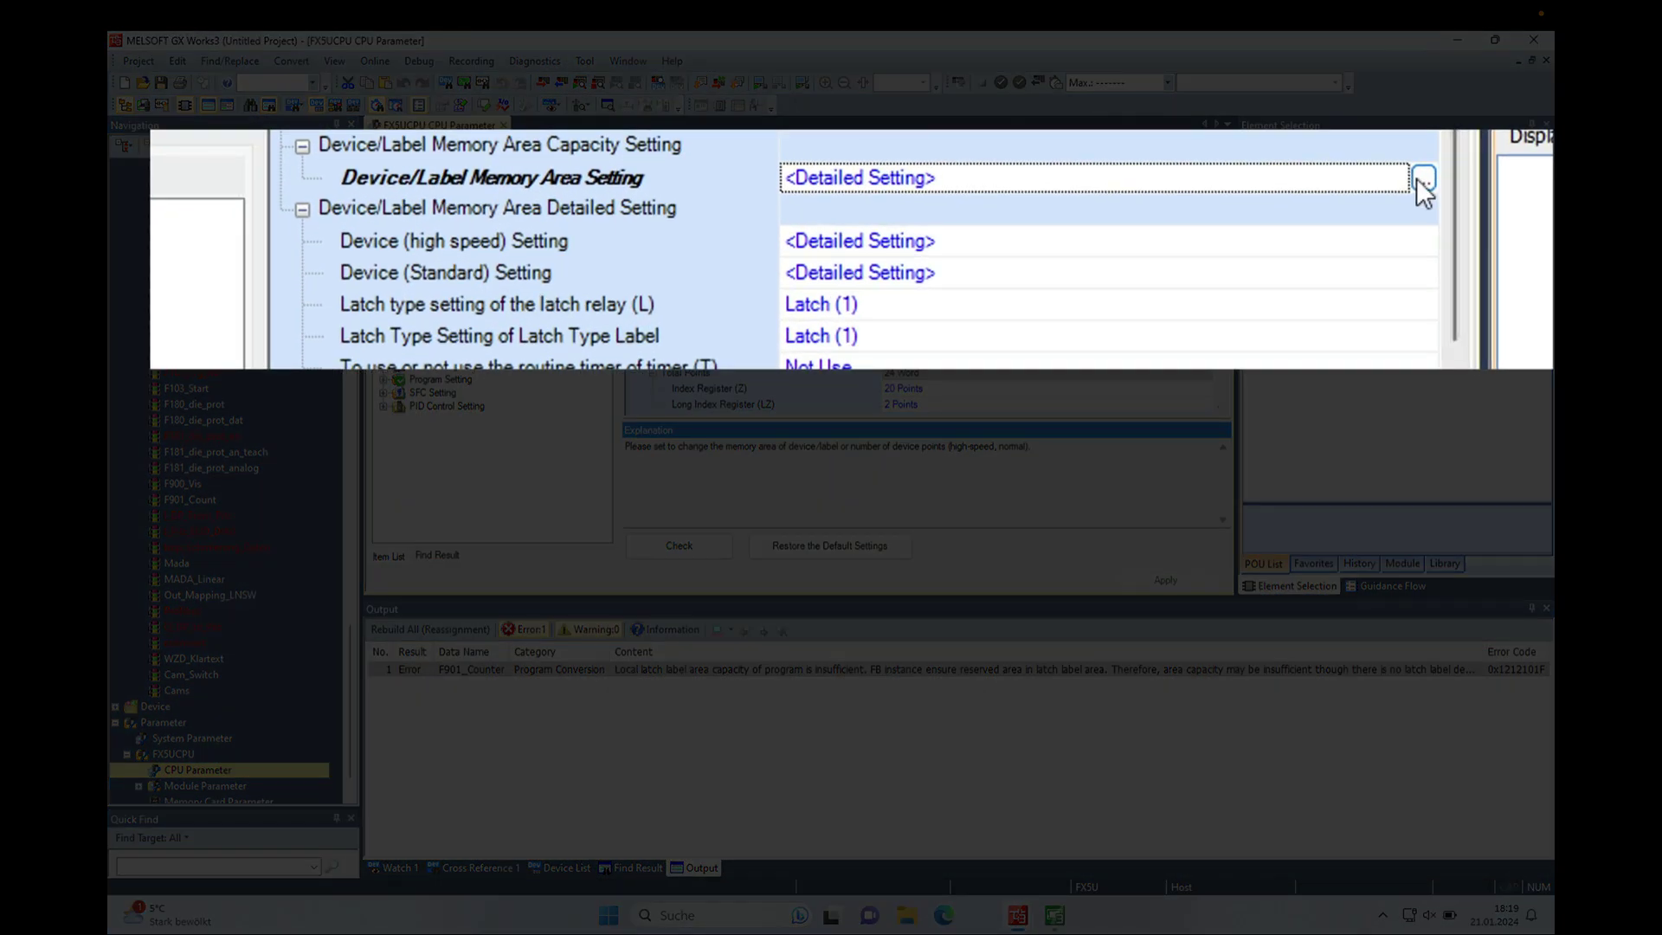
click(1419, 179)
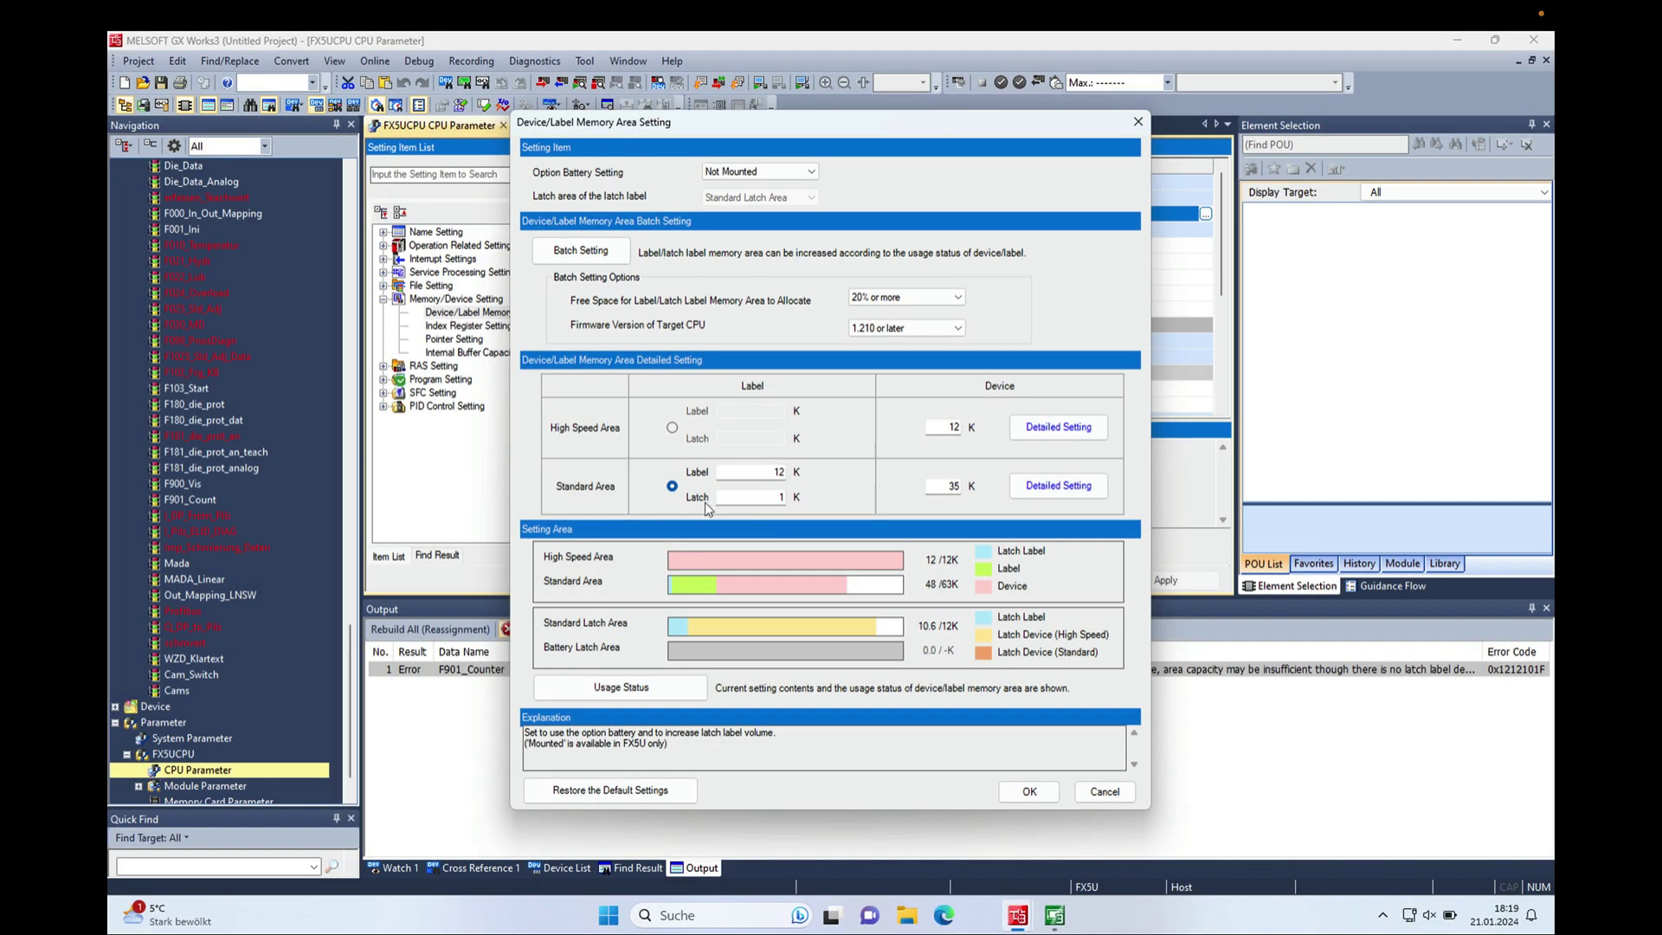
- Set the standard area latch label capacity to 2 K and check parameters without errors
click(784, 497)
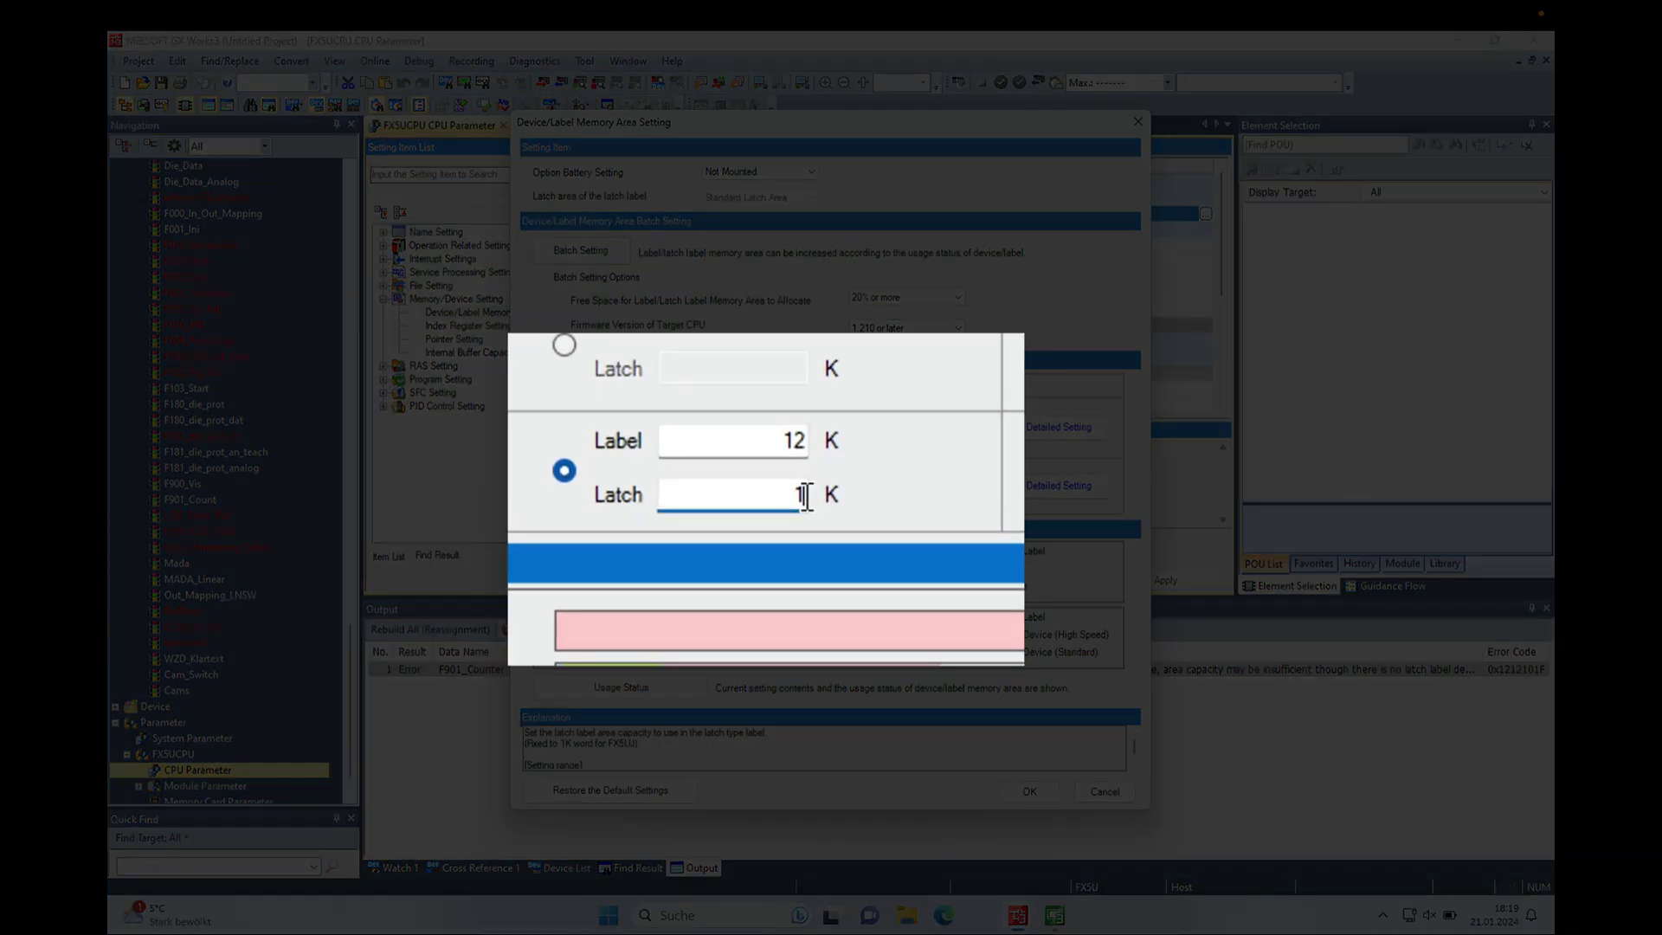
key(BackSpace)
text(2)
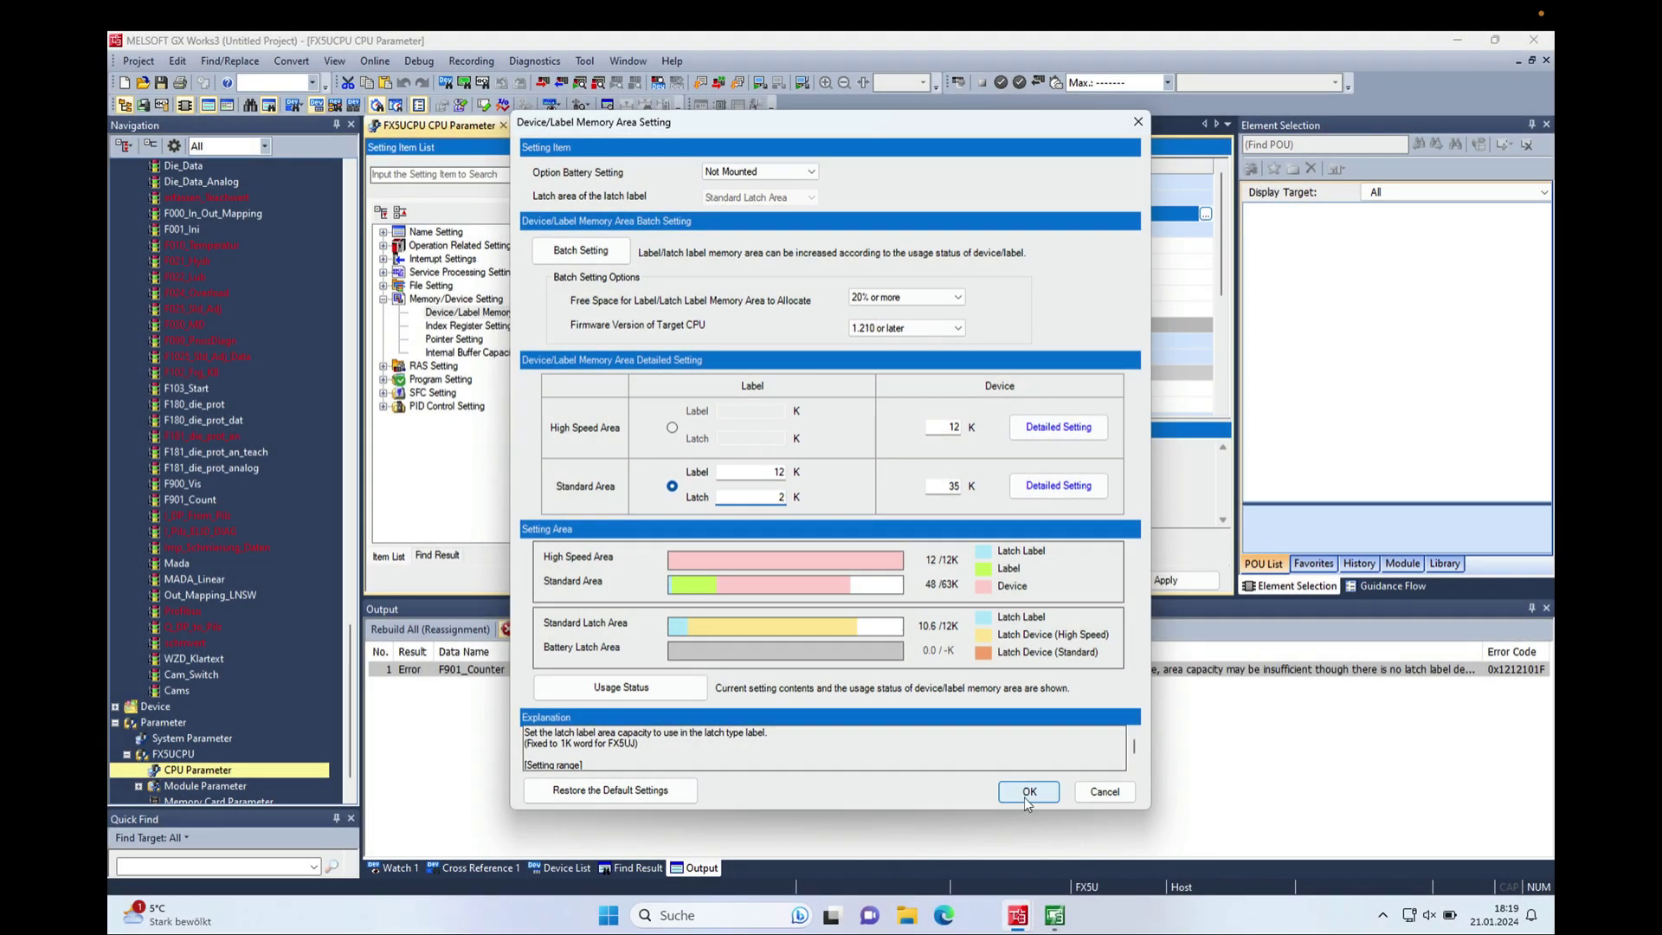
click(1028, 793)
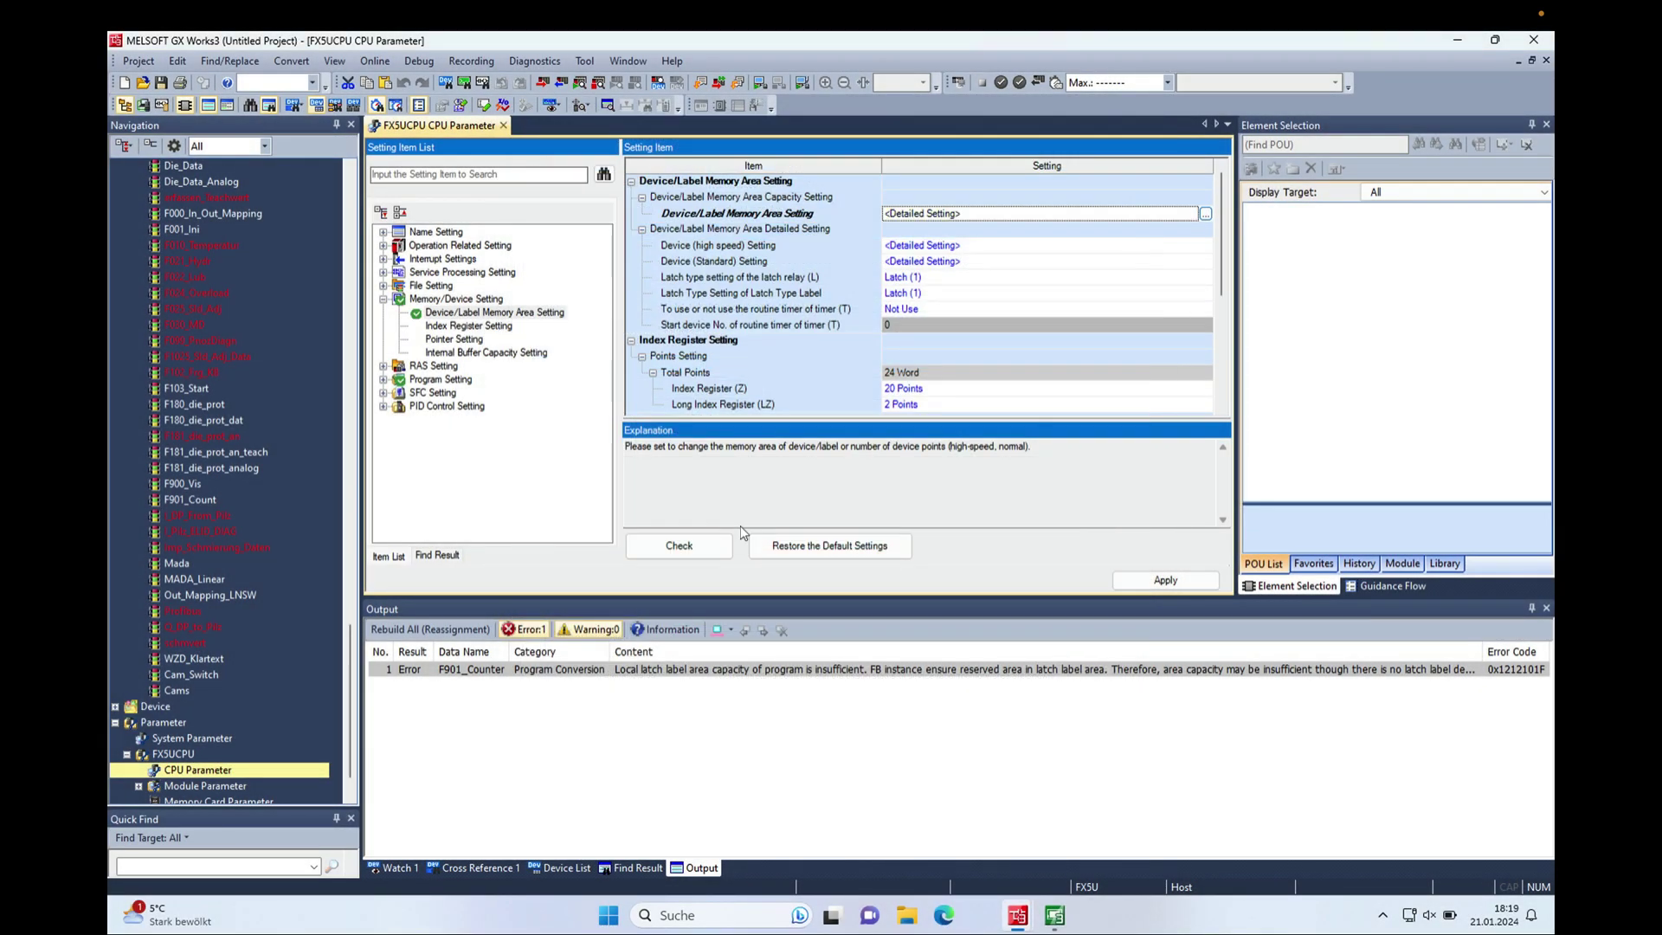
click(682, 548)
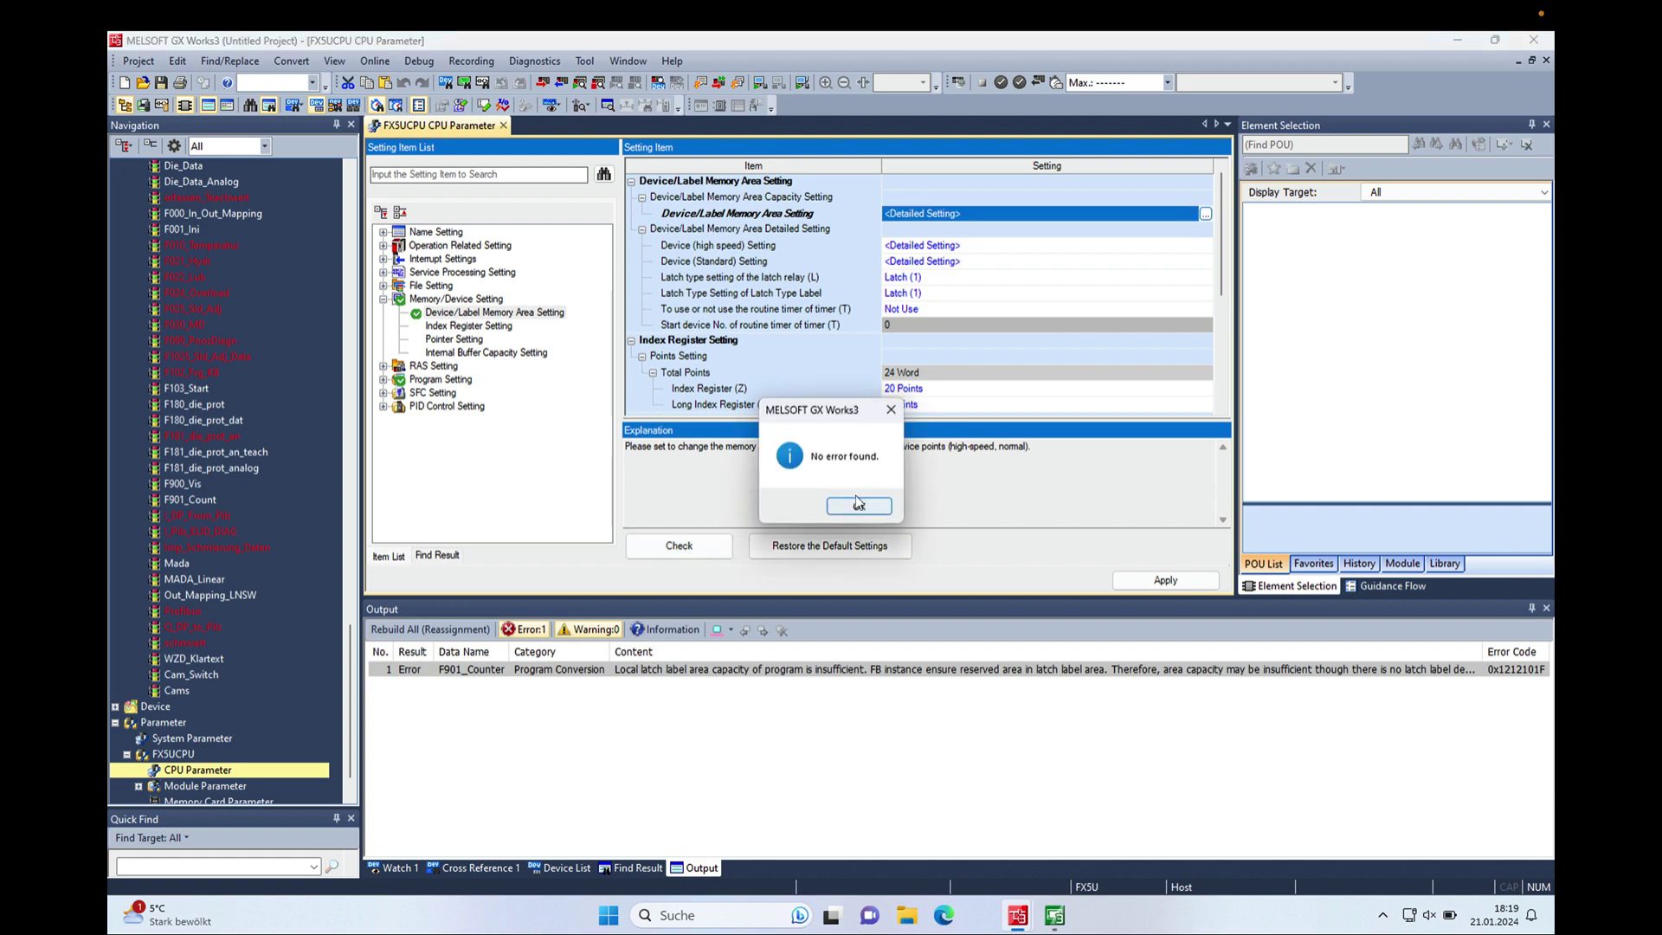
click(856, 506)
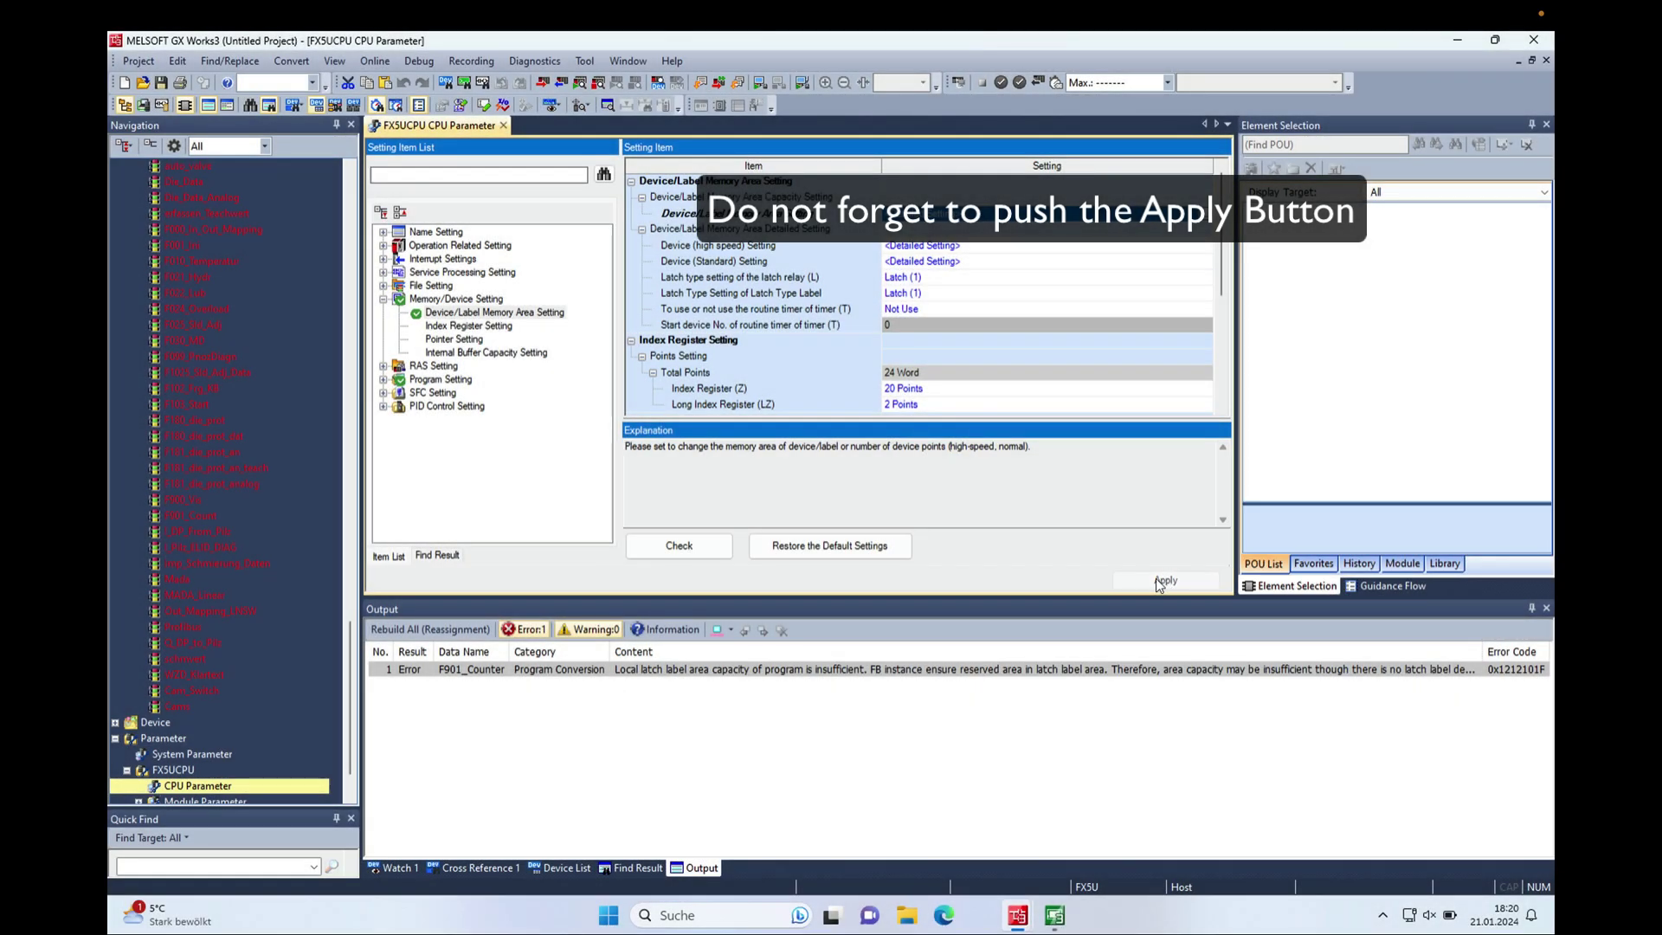
- Apply the CPU parameter change and start another Rebuild All
click(1160, 579)
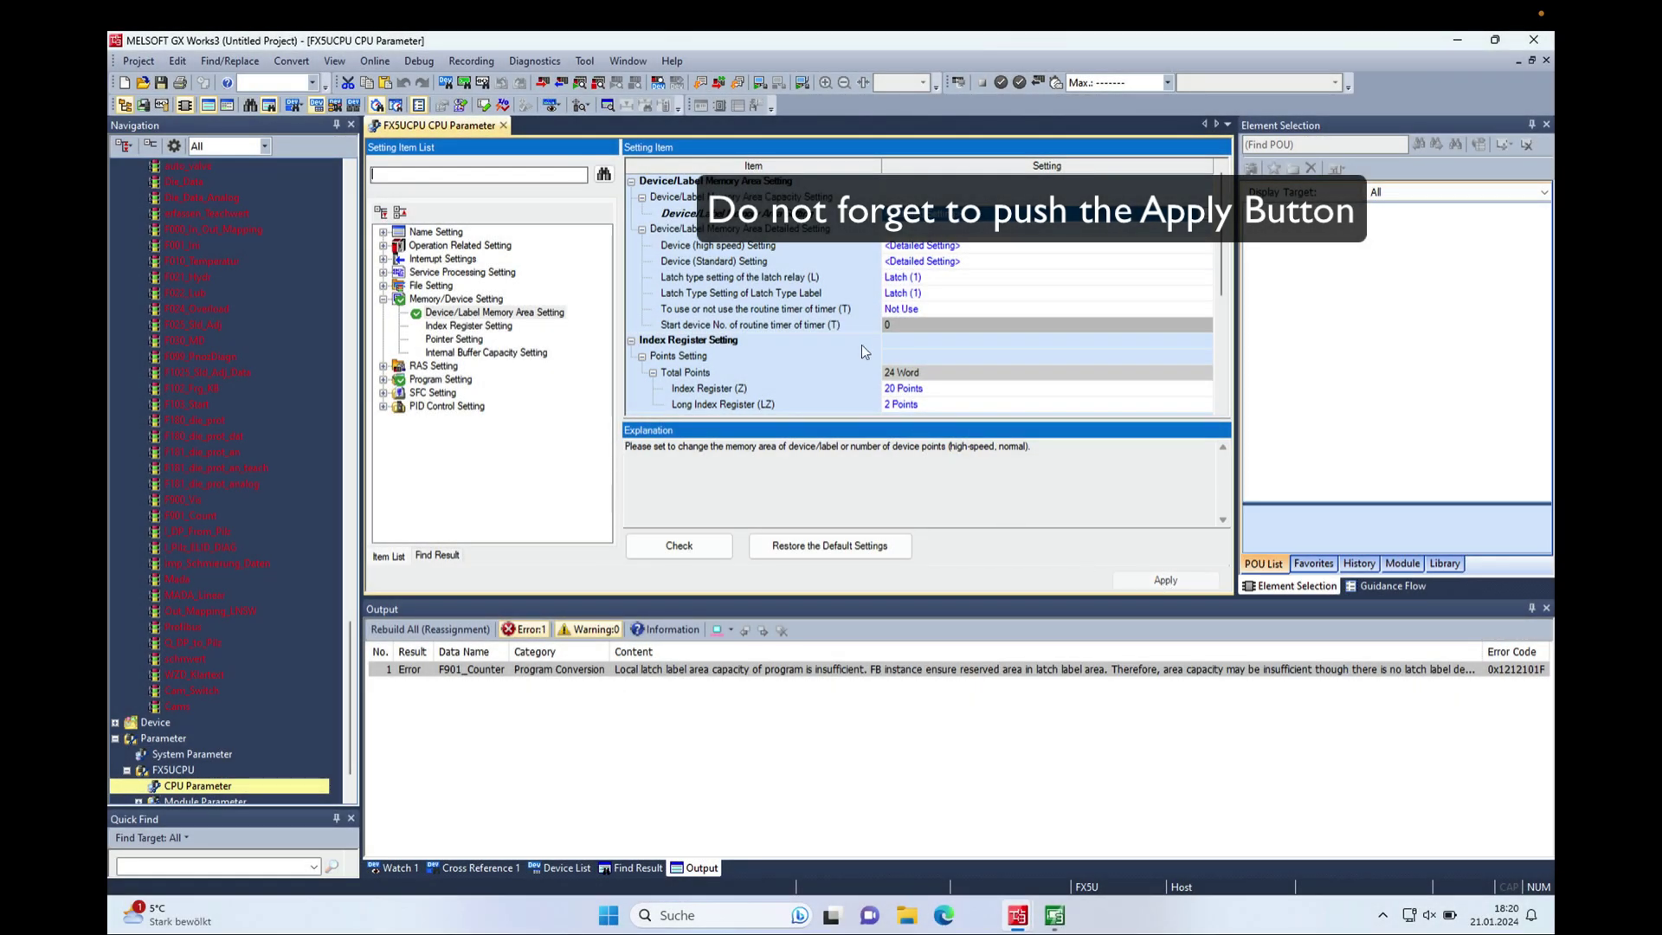
click(740, 84)
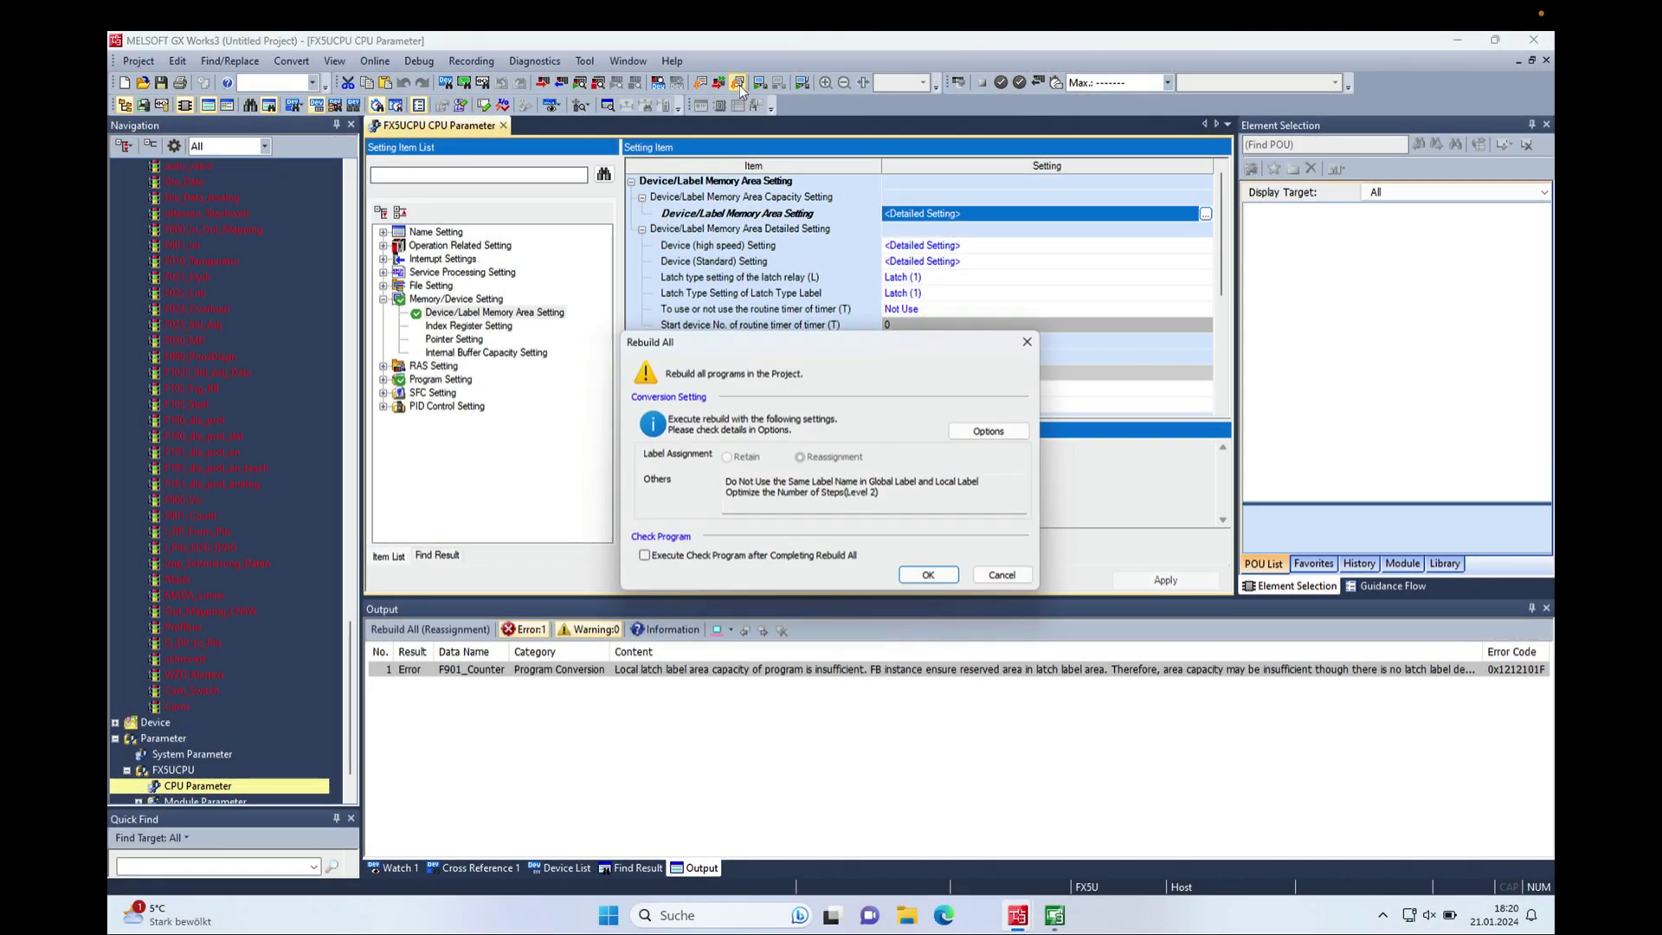
click(932, 577)
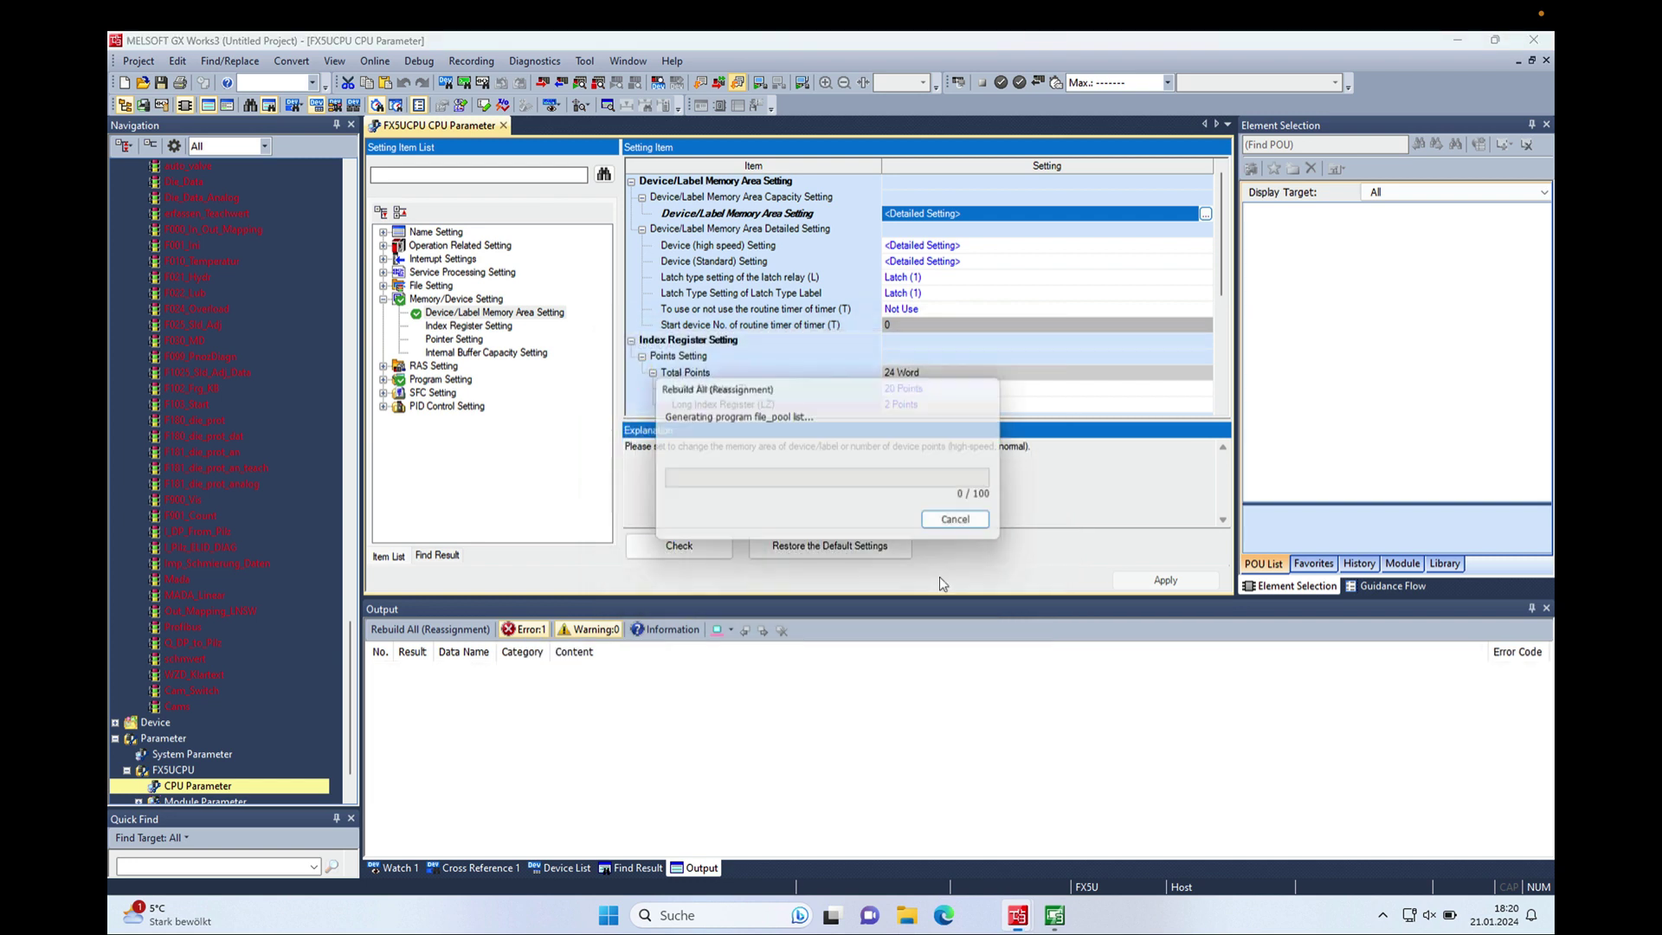